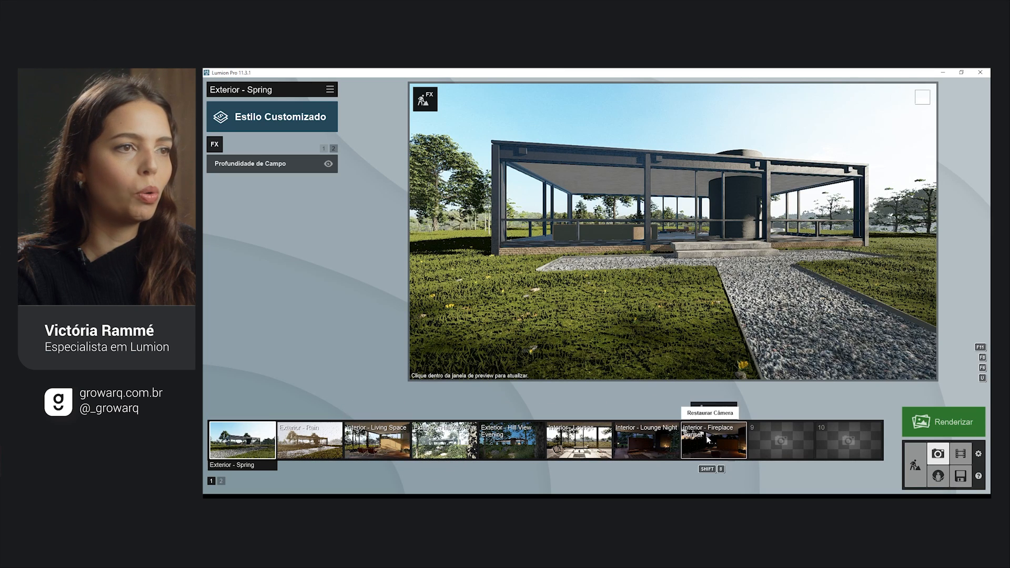
- Store a camera in empty photo slot 9, reframe it to face the house's front along the gravel path, and save that view
mouse_move(782, 414)
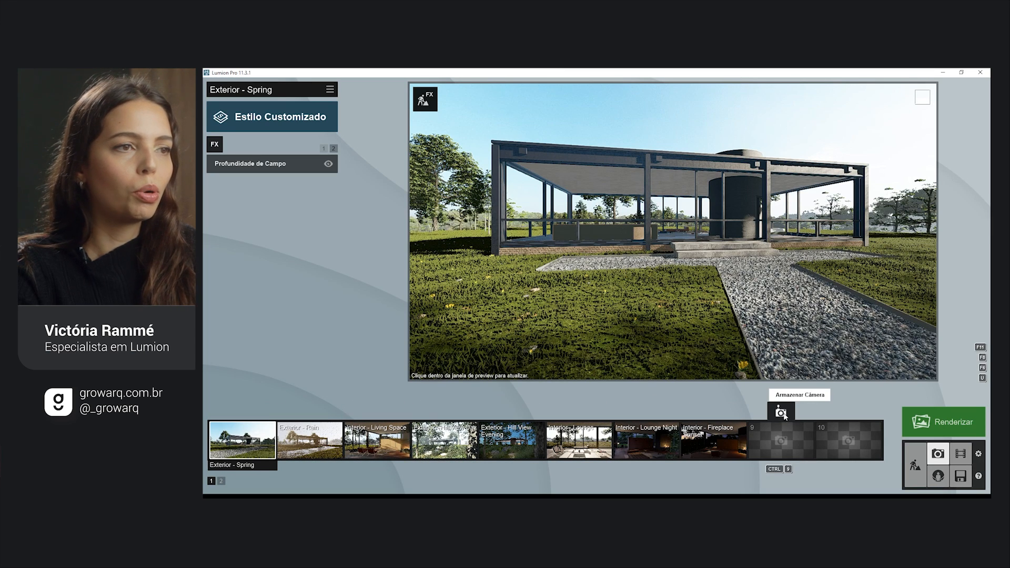
left_click(782, 413)
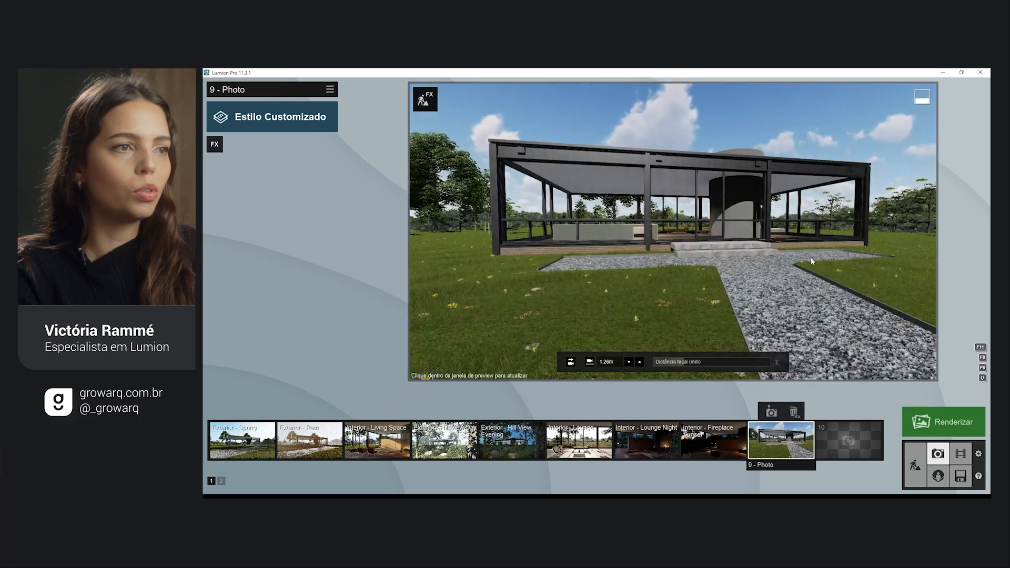
right_click_drag(674, 232, 632, 226)
key("d")
left_click(772, 412)
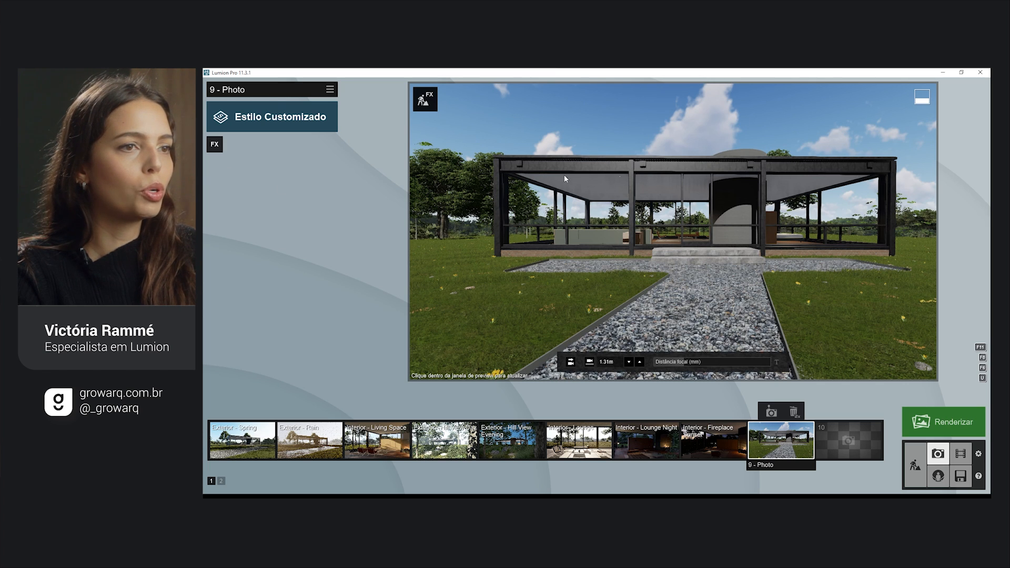
- Add the Céus Reais effect from the Céu category to photo 9
left_click(215, 146)
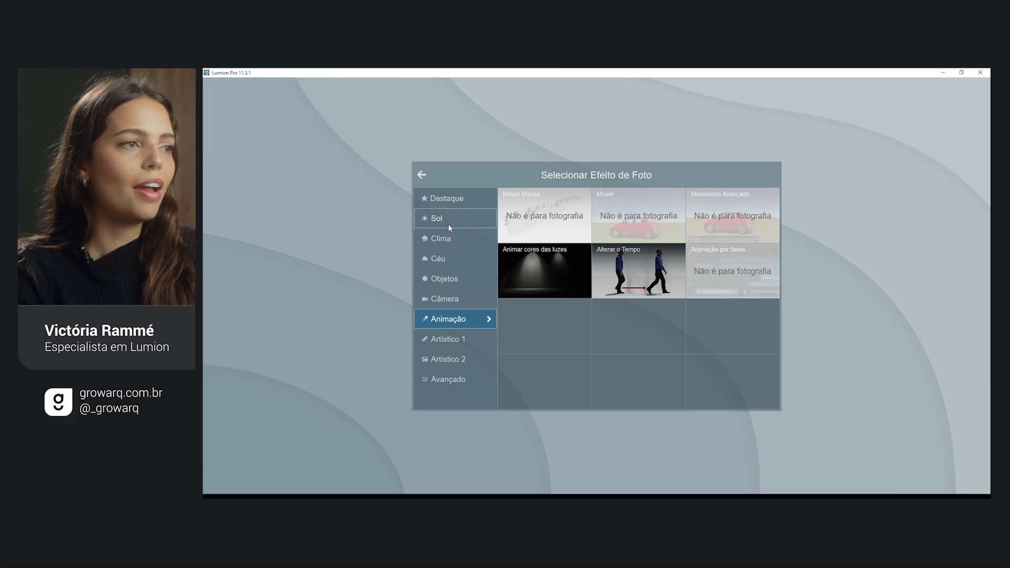
left_click(448, 258)
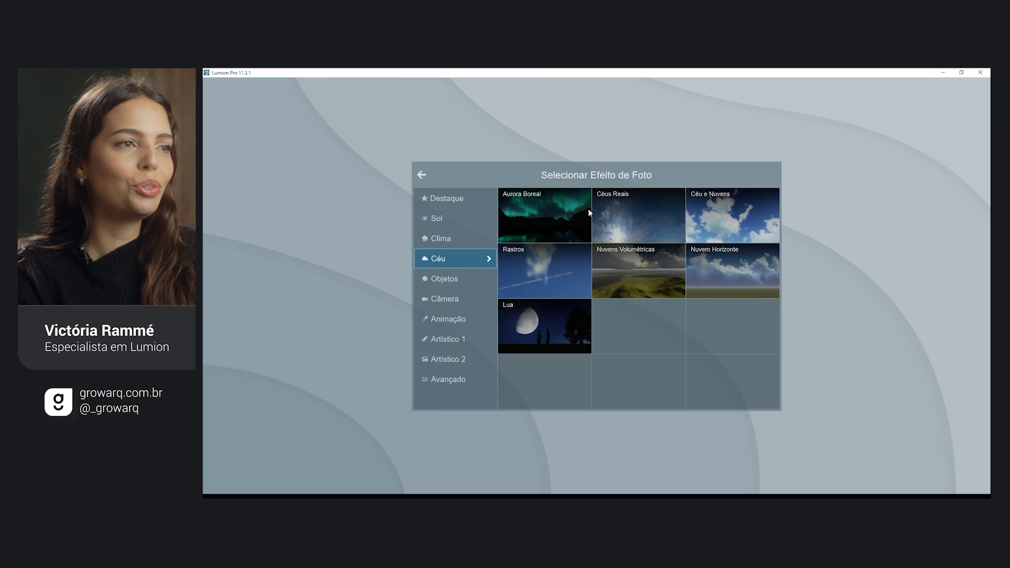
left_click(635, 205)
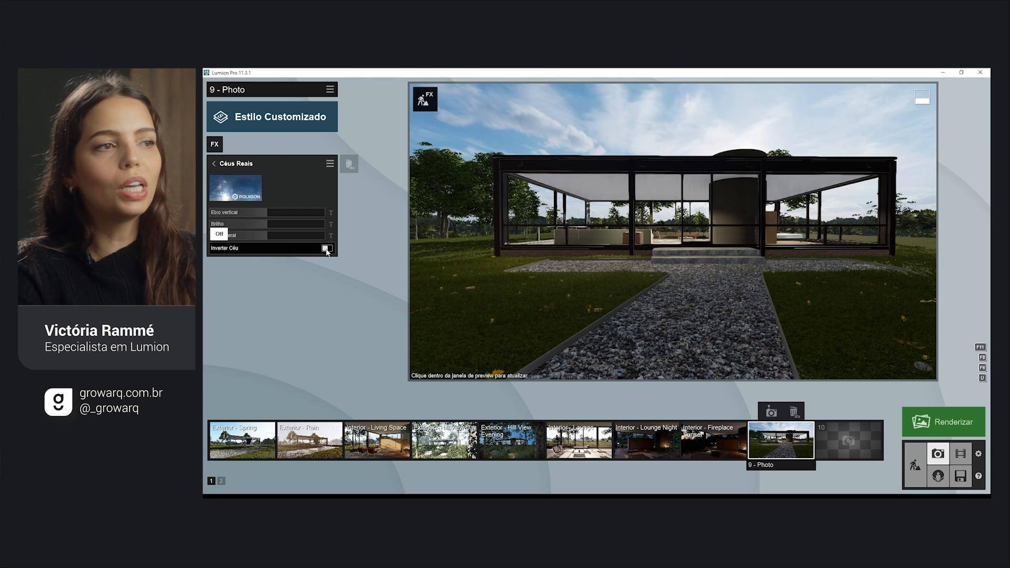
- Try the ninth Cloudy sky, with heavy grey clouds, in the Céus Reais effect
left_click(247, 189)
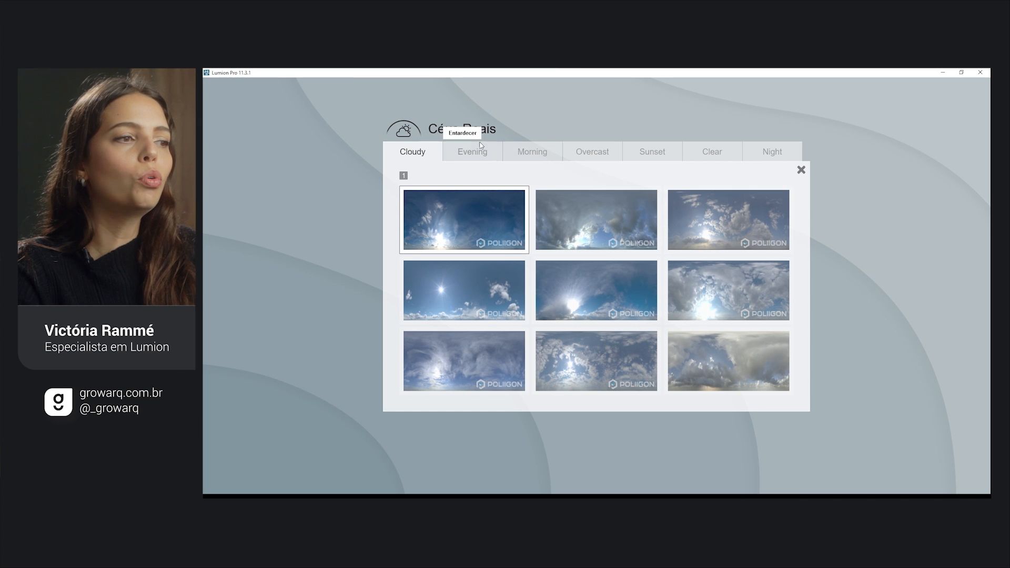
left_click(739, 359)
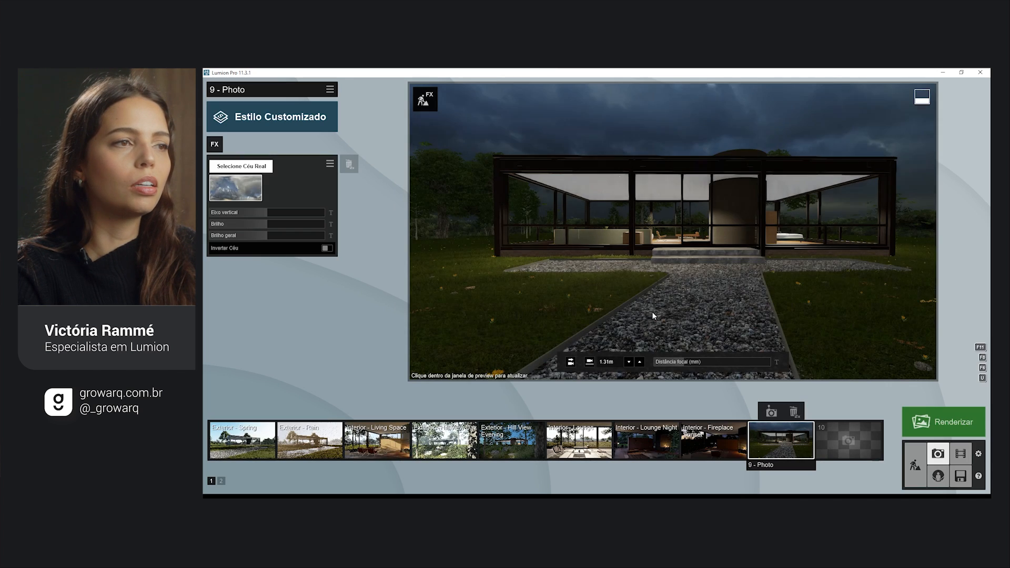
mouse_move(490, 180)
right_mouse_down()
mouse_move(521, 79)
mouse_move(494, 179)
right_mouse_up()
- Try the Evening 8 sky and the fifth Evening sky on photo 9, viewing each in the preview
left_click(242, 188)
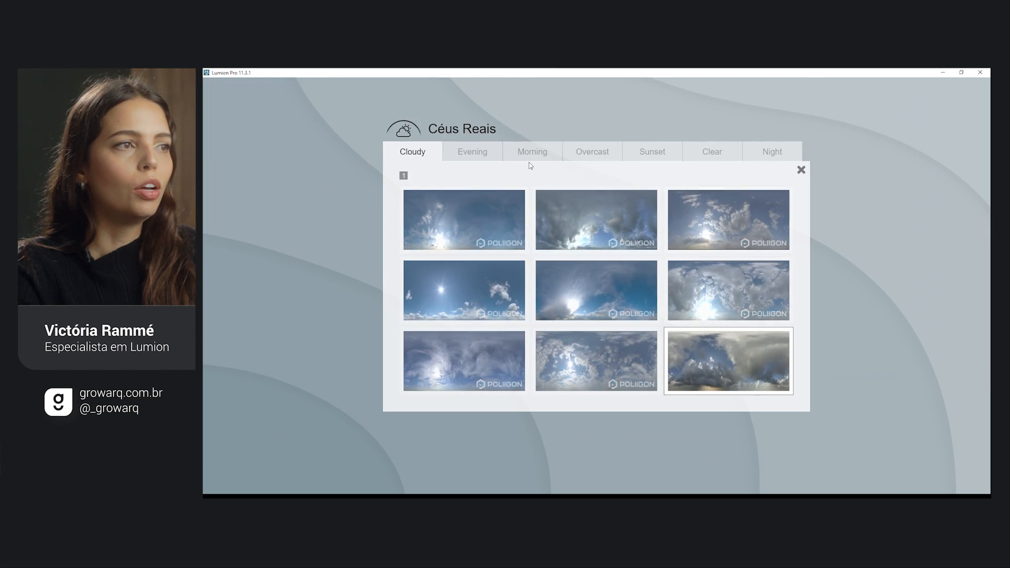
left_click(501, 154)
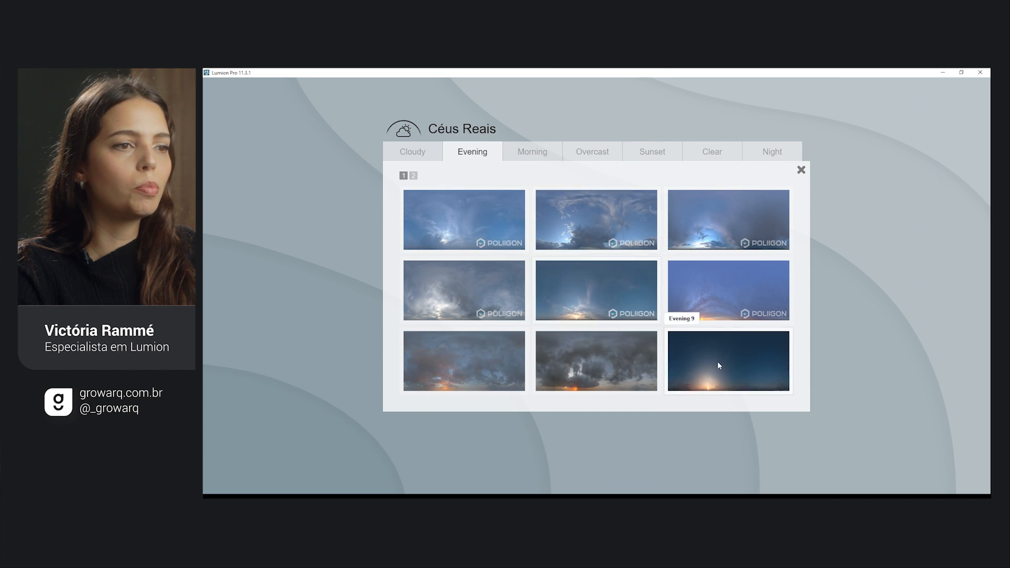
left_click(636, 363)
middle_click_drag(772, 292, 722, 327)
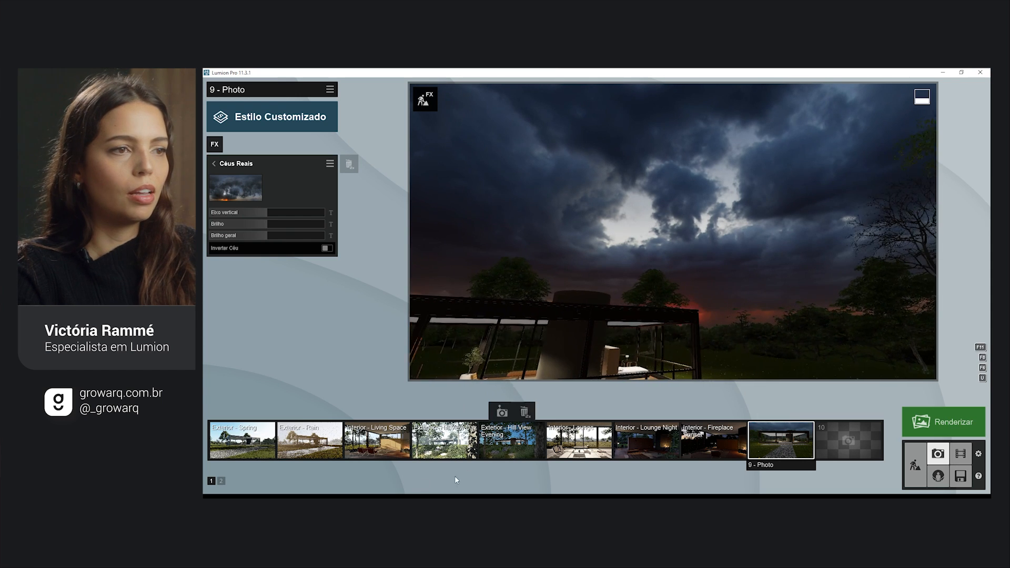
left_click(236, 188)
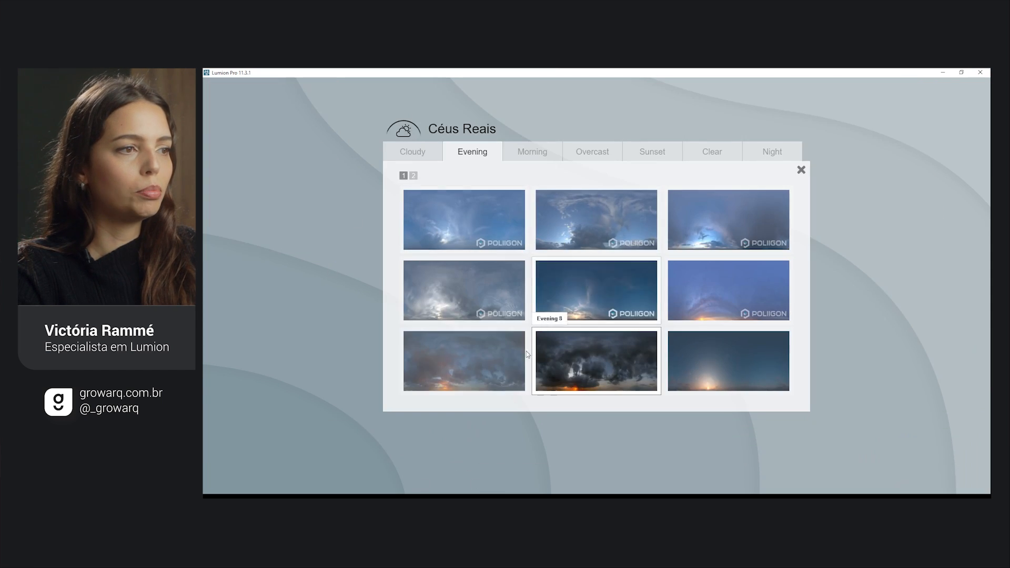
left_click(570, 290)
right_click_drag(569, 290, 672, 227)
- Try the fifth Morning sky on photo 9 and look around the scene with it
left_click(235, 188)
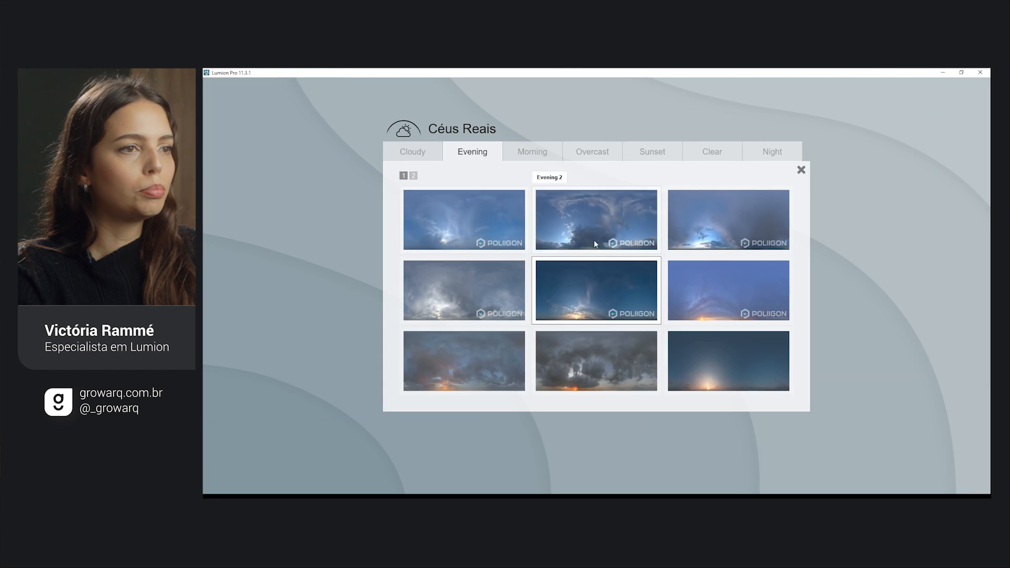
left_click(542, 153)
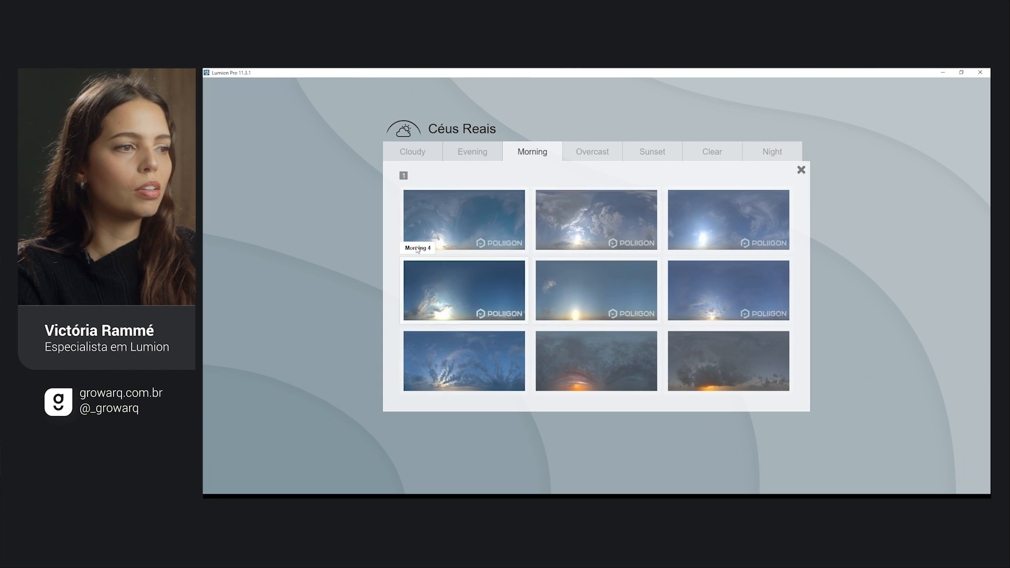
left_click(573, 270)
right_click_drag(574, 271, 731, 268)
- Browse the Overcast, Sunset, Clear and Night skies and try the purple Milky Way sky from Night
left_click(241, 186)
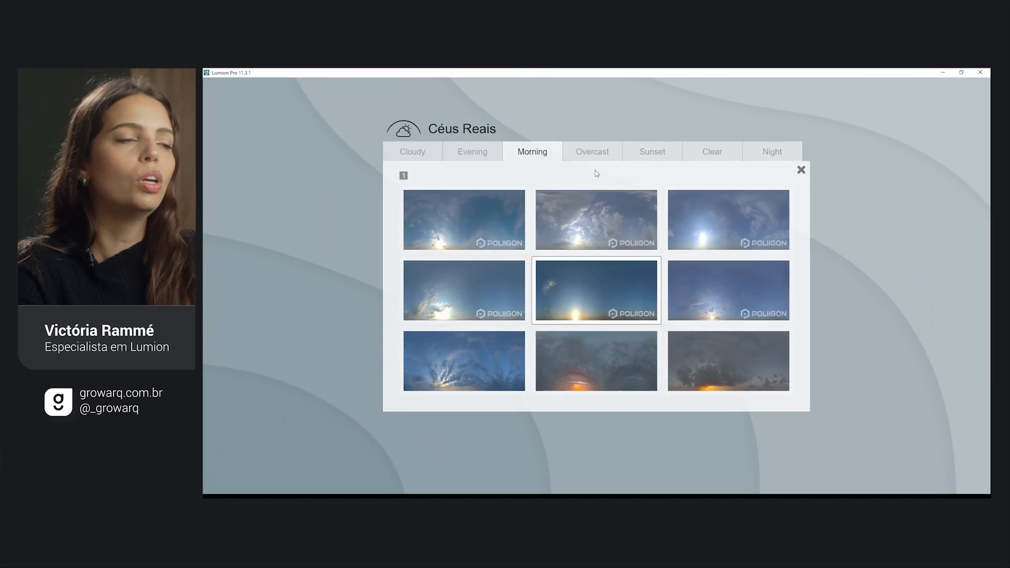
left_click(590, 153)
left_click(653, 154)
left_click(698, 156)
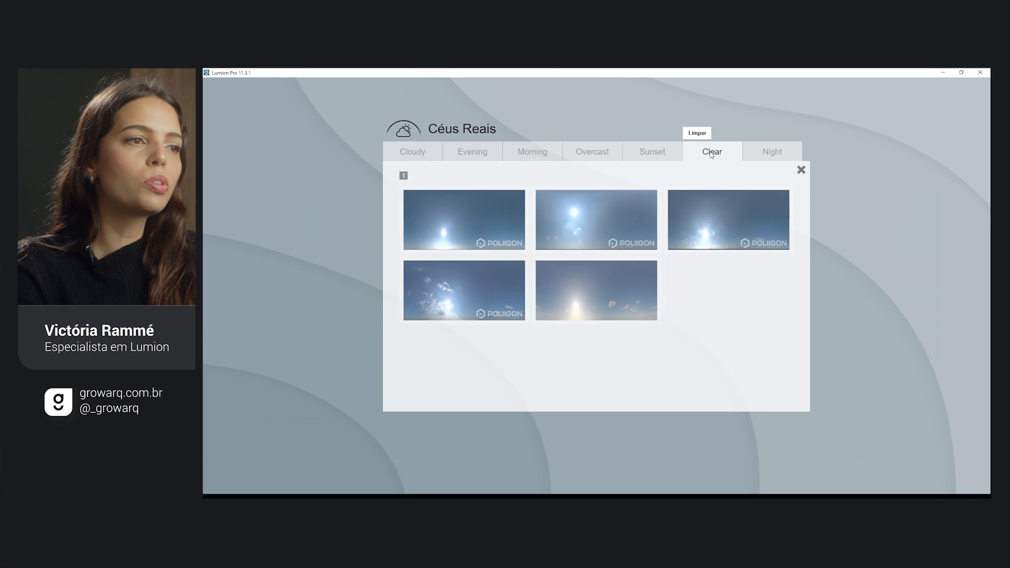
left_click(774, 158)
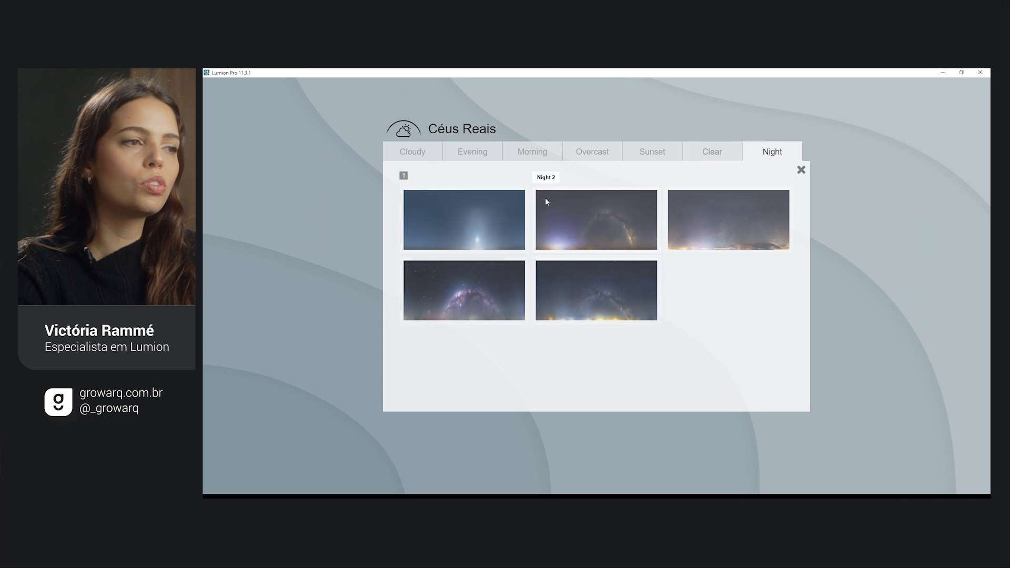
left_click(423, 304)
mouse_move(637, 235)
right_mouse_down()
mouse_move(627, 263)
mouse_move(708, 258)
right_mouse_up()
- Apply the Cloudy 4 real sky to photo 9 and turn the view toward its sun
left_click(231, 193)
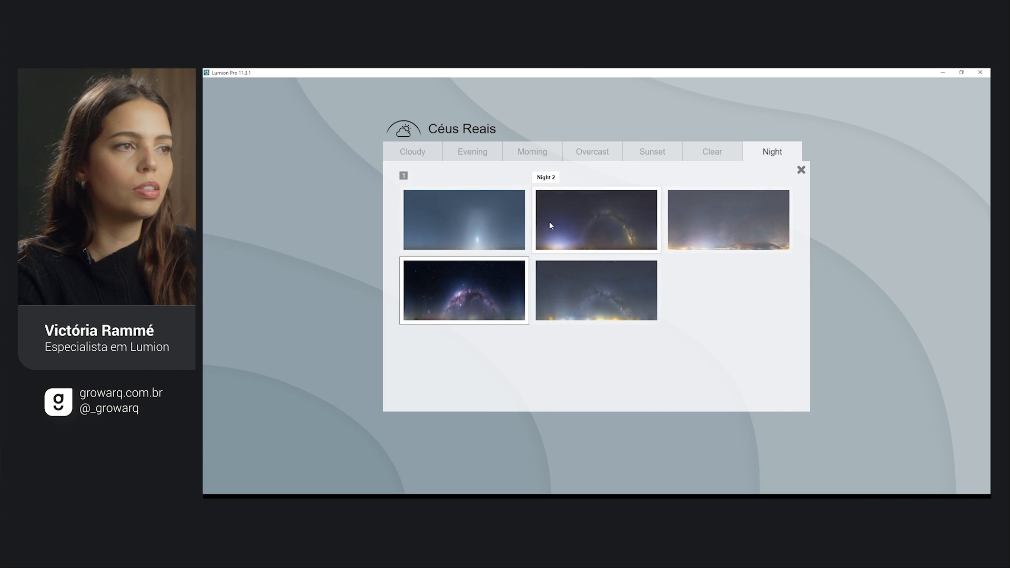
left_click(415, 152)
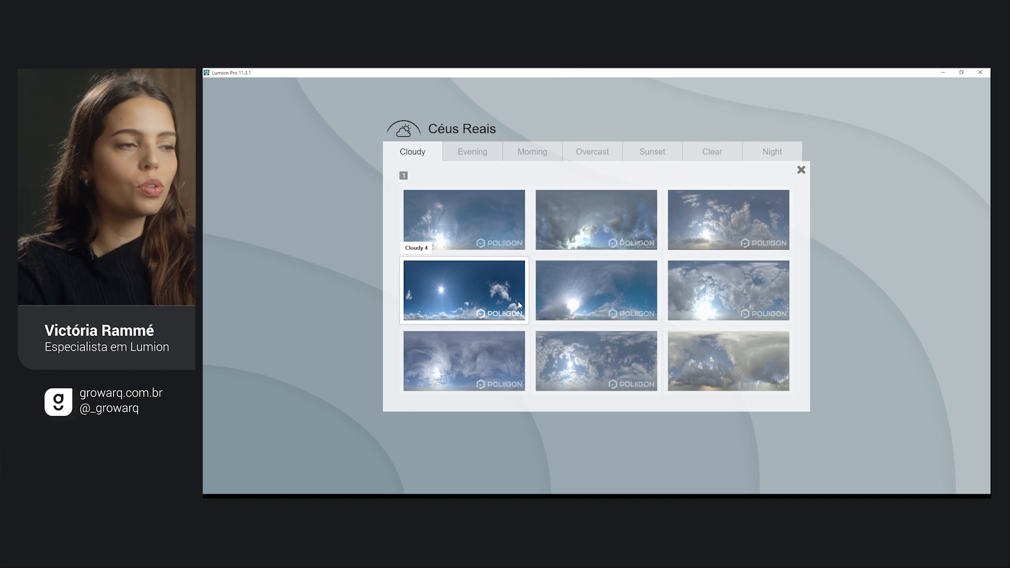
left_click(466, 293)
mouse_move(466, 292)
right_mouse_down()
mouse_move(469, 248)
mouse_move(449, 243)
right_mouse_up()
- Inspect the sky in Build mode and compare it with the real sky back in Photo mode
left_click(915, 466)
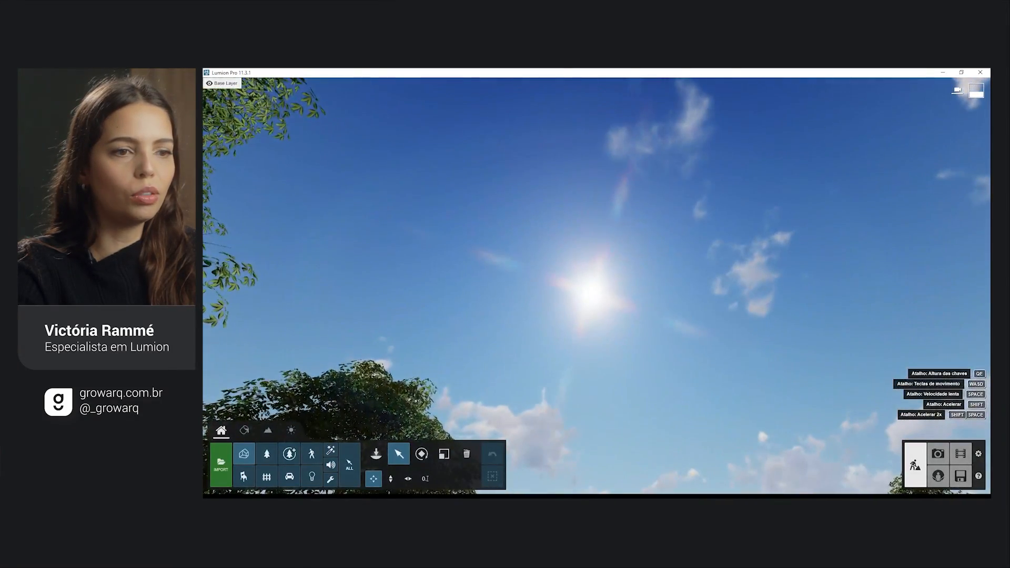
left_click(939, 454)
right_click_drag(674, 232, 652, 341)
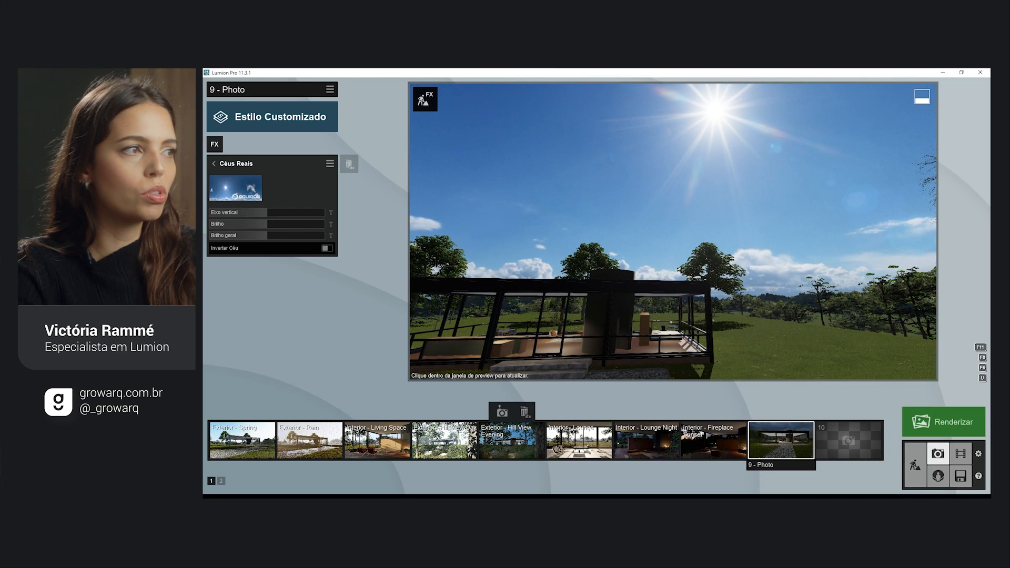
- Add the Sol effect from the Sol category on top of Céus Reais in photo 9
left_click(230, 165)
left_click(215, 146)
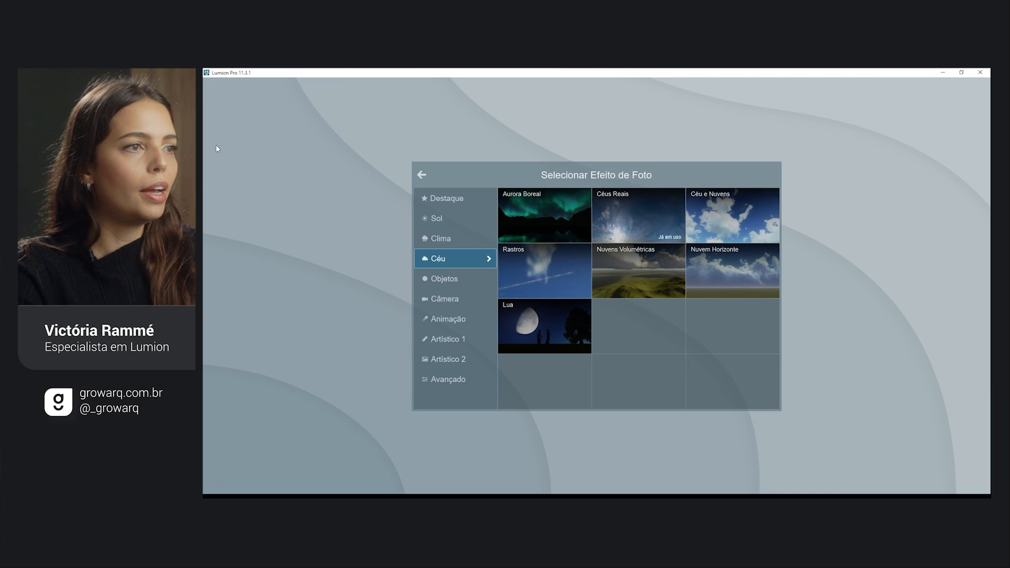
left_click(456, 218)
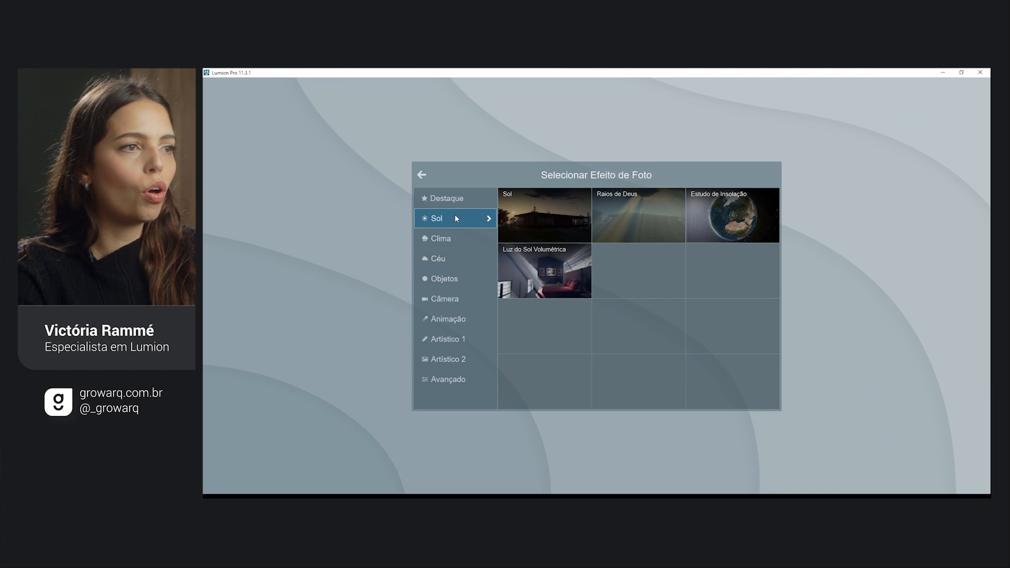
left_click(577, 215)
left_click(245, 167)
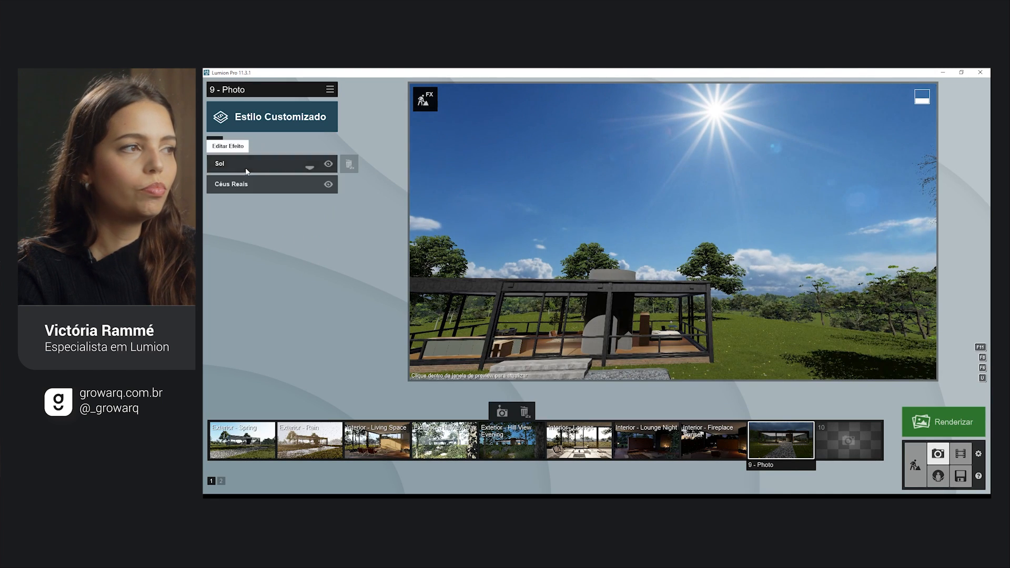
- Look around the sun with both effects active and remove the Sol effect from photo 9
right_click_drag(534, 199, 708, 204)
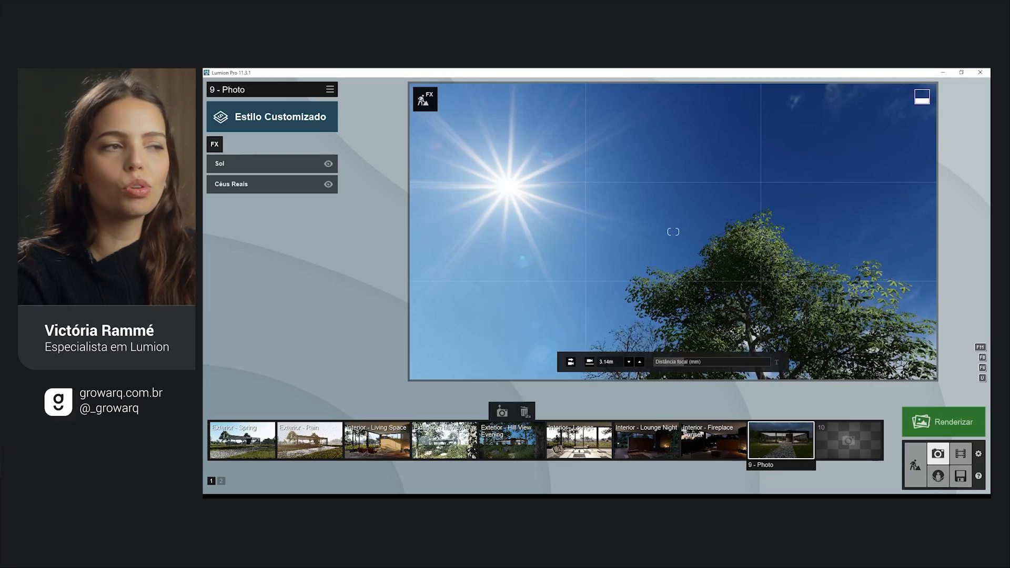
mouse_move(709, 204)
right_mouse_down()
mouse_move(647, 203)
mouse_move(721, 197)
mouse_move(683, 200)
mouse_move(717, 214)
right_mouse_up()
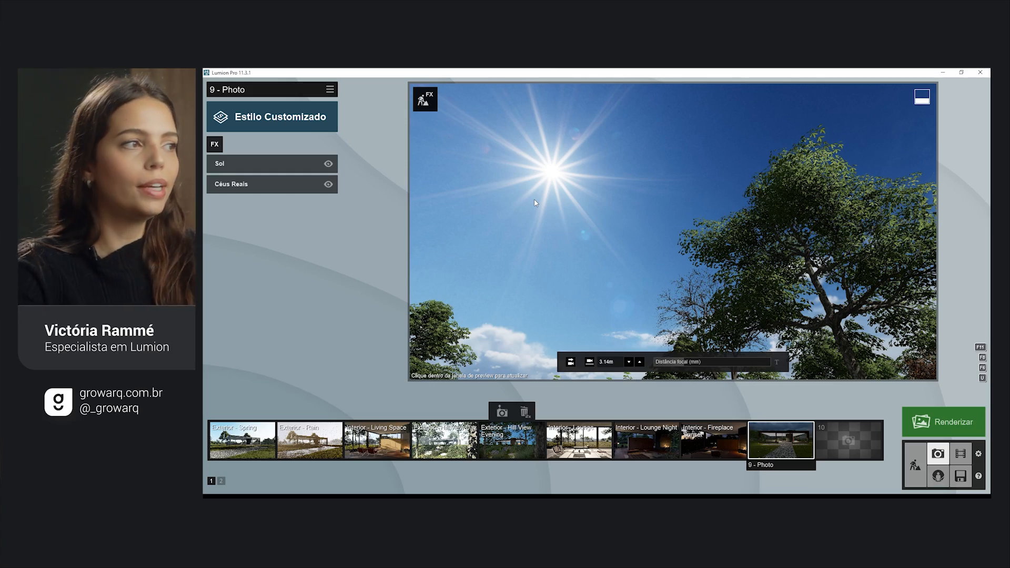
right_click_drag(519, 208, 460, 226)
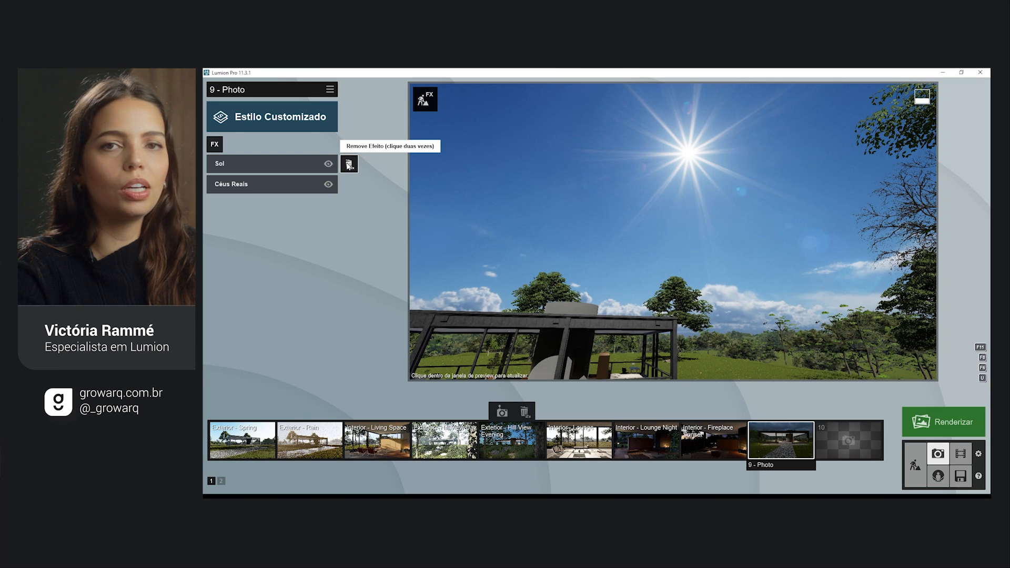
double_click(349, 164)
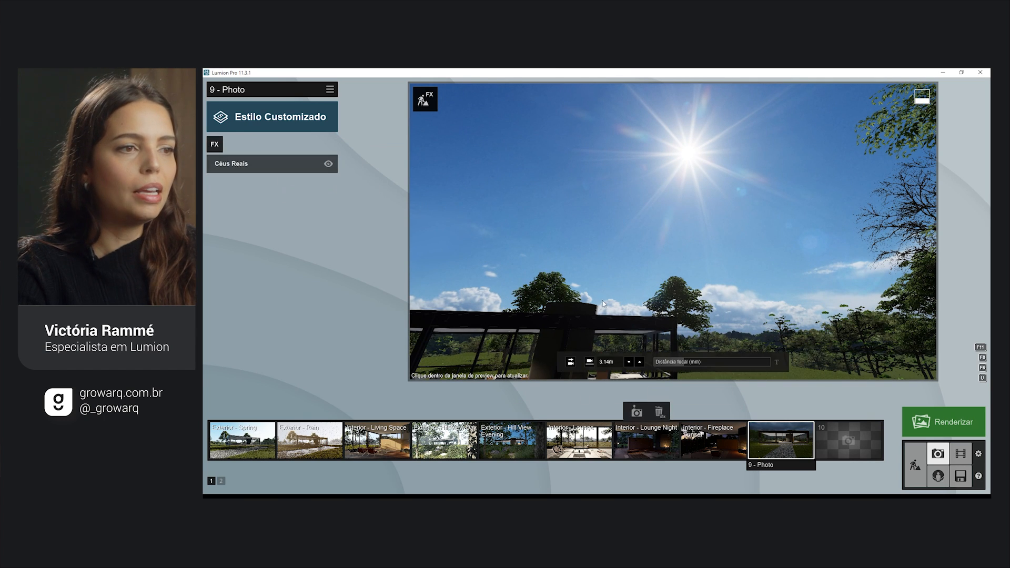
- View the house and sun from farther back and set the Céus Reais Eixo vertical to -180°
key("q")
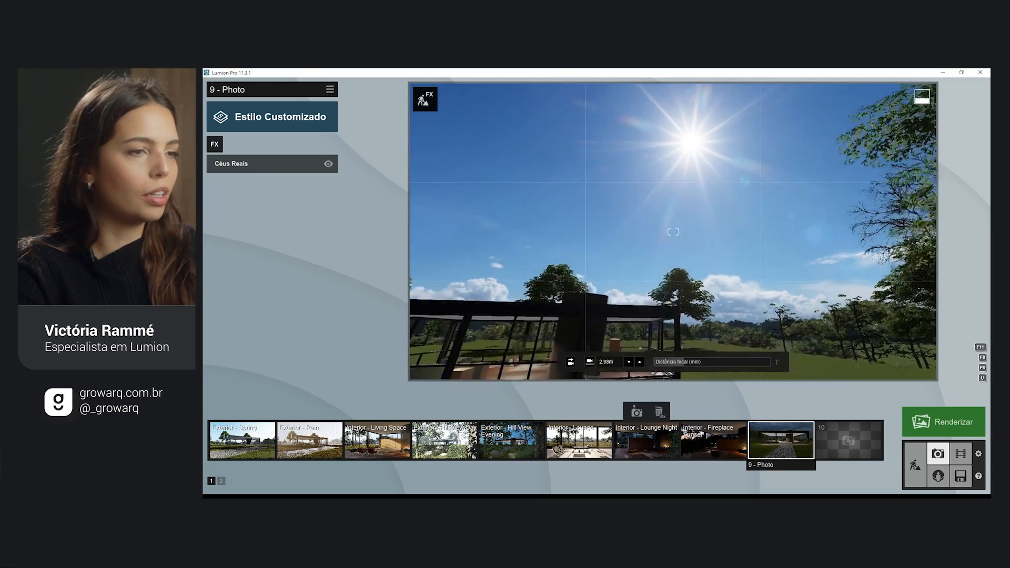
key("s")
key("w")
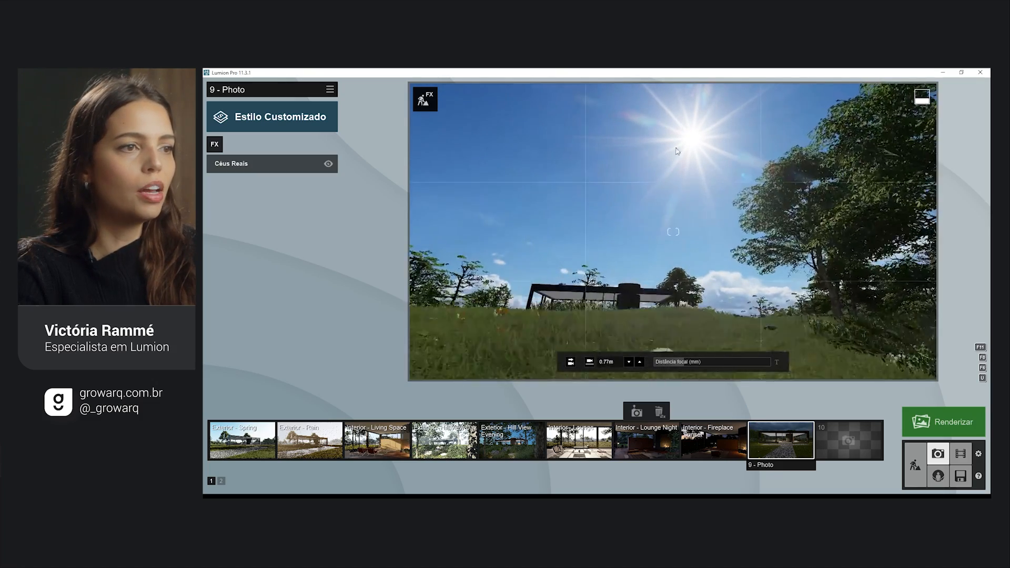
left_click(236, 163)
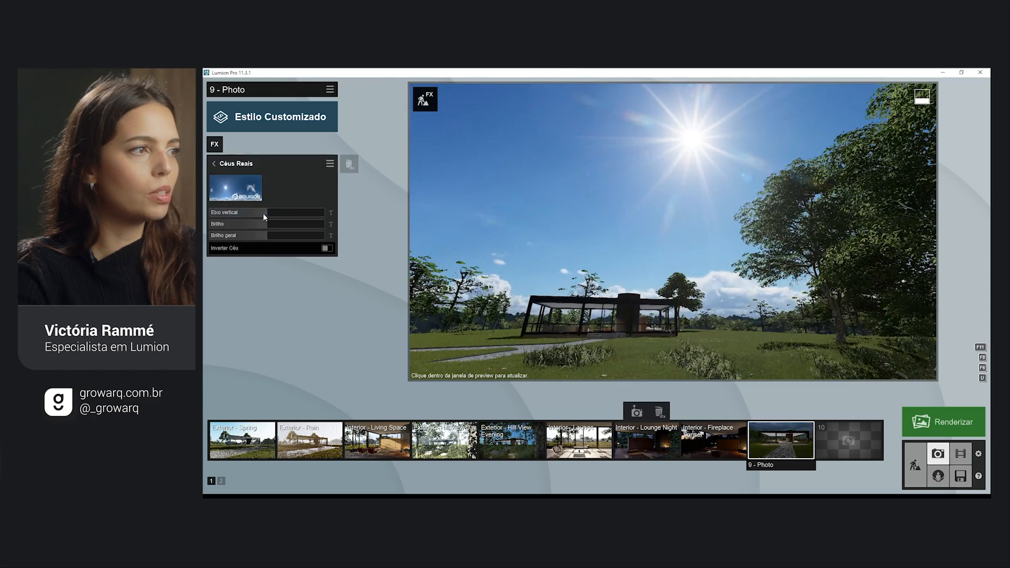
left_click_drag(263, 213, 210, 214)
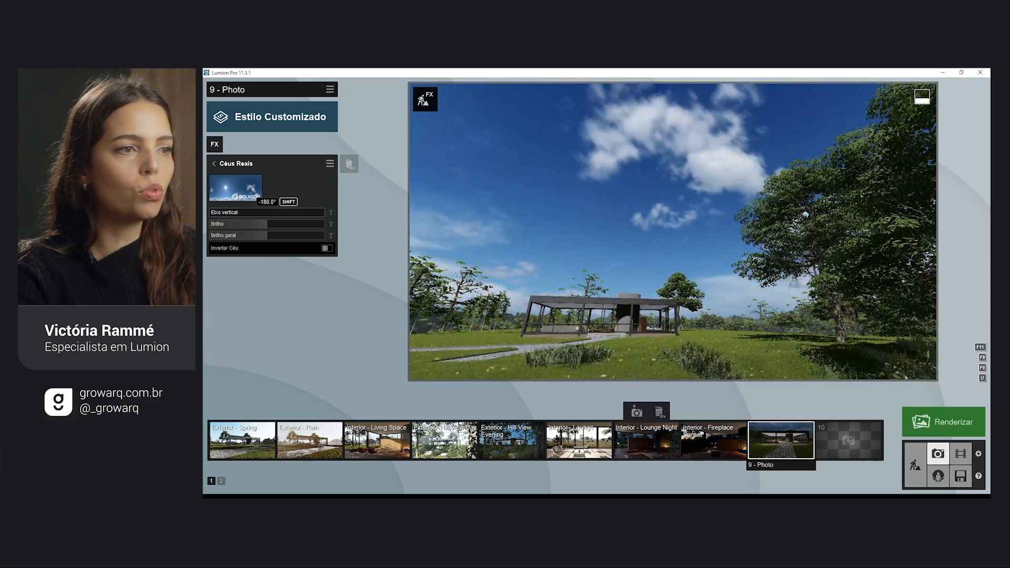
- Return to photo 9's saved camera, fine-tune the sky's Eixo vertical and raise its Brilho
right_click_drag(573, 325, 638, 313)
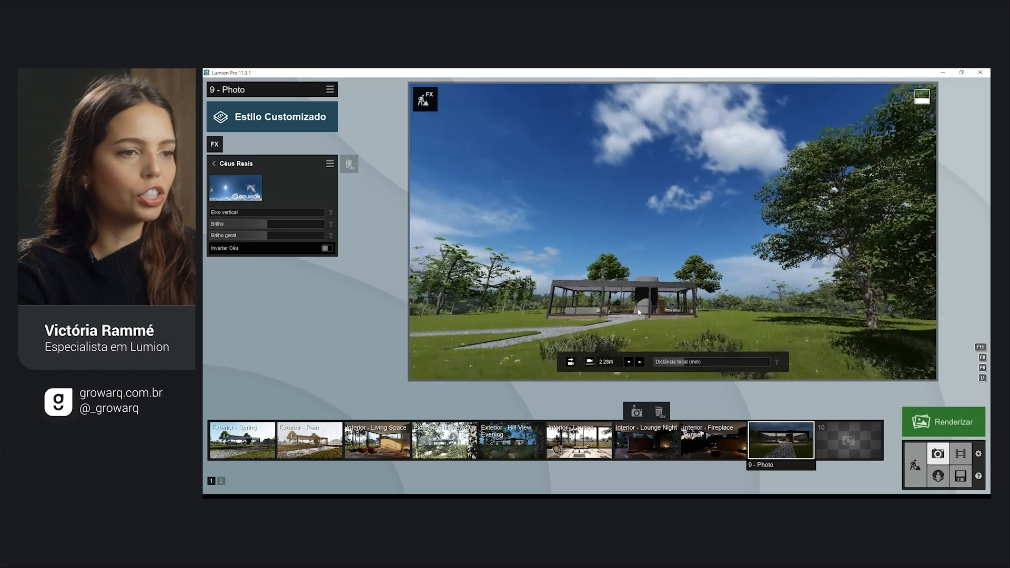
left_click(781, 440)
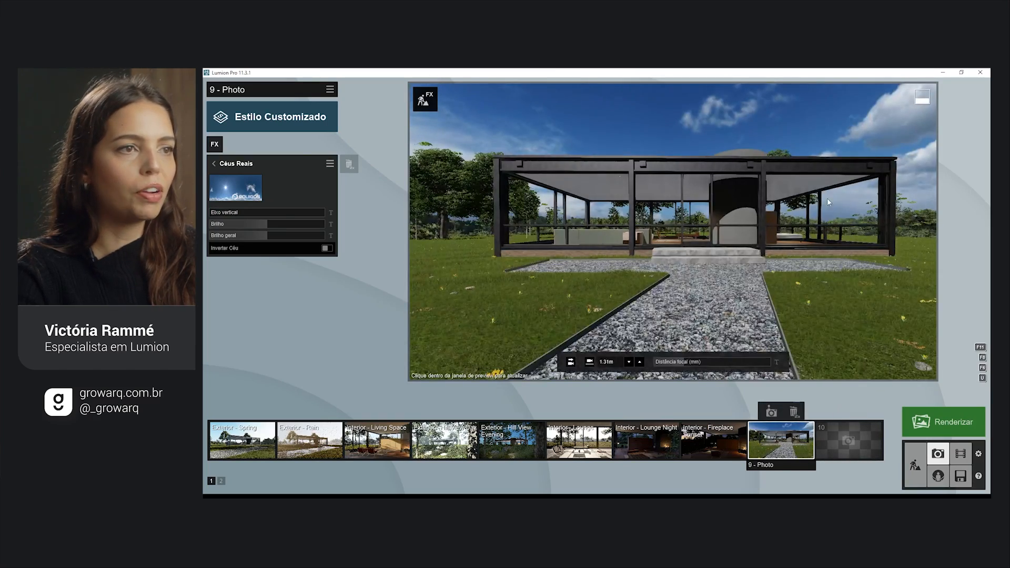
left_click_drag(236, 213, 292, 222)
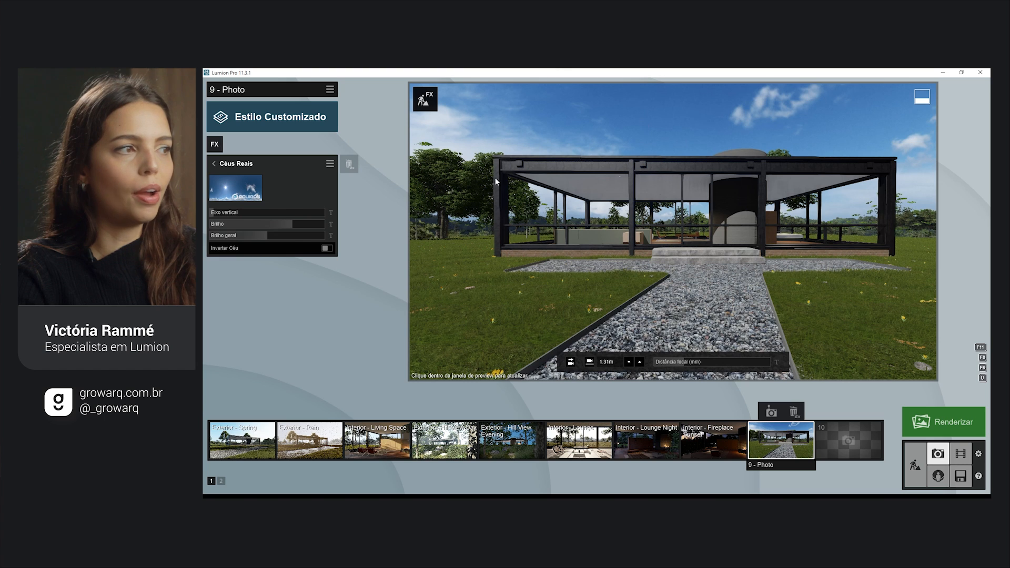
- Raise the Céus Reais Brilho slightly and set its Brilho geral to 1.6, checking the result around the sun
mouse_move(295, 228)
left_mouse_down()
mouse_move(251, 229)
mouse_move(316, 224)
mouse_move(266, 225)
mouse_move(291, 233)
mouse_move(234, 240)
mouse_move(301, 237)
mouse_move(297, 227)
left_mouse_up()
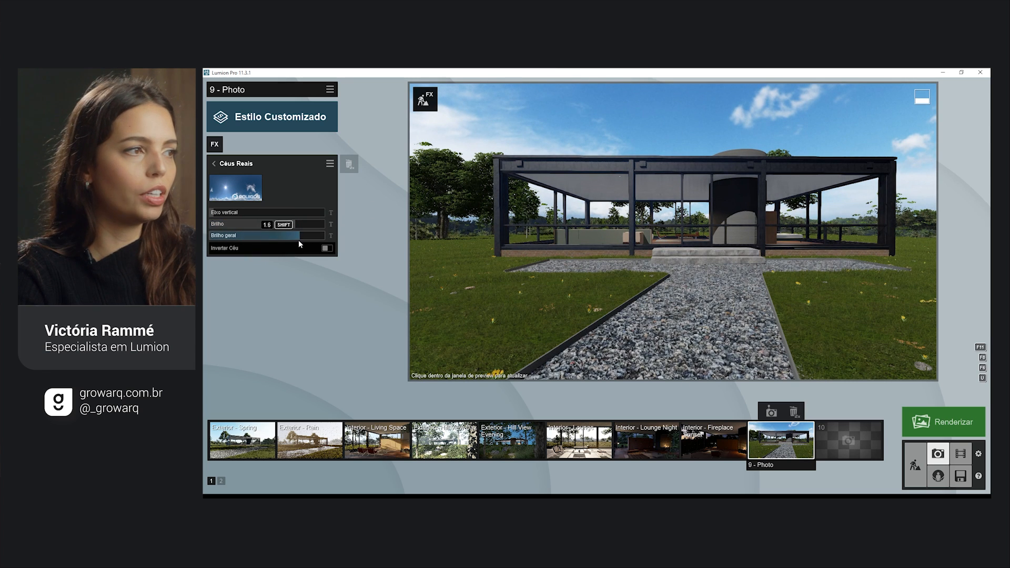
right_click_drag(660, 258, 769, 191)
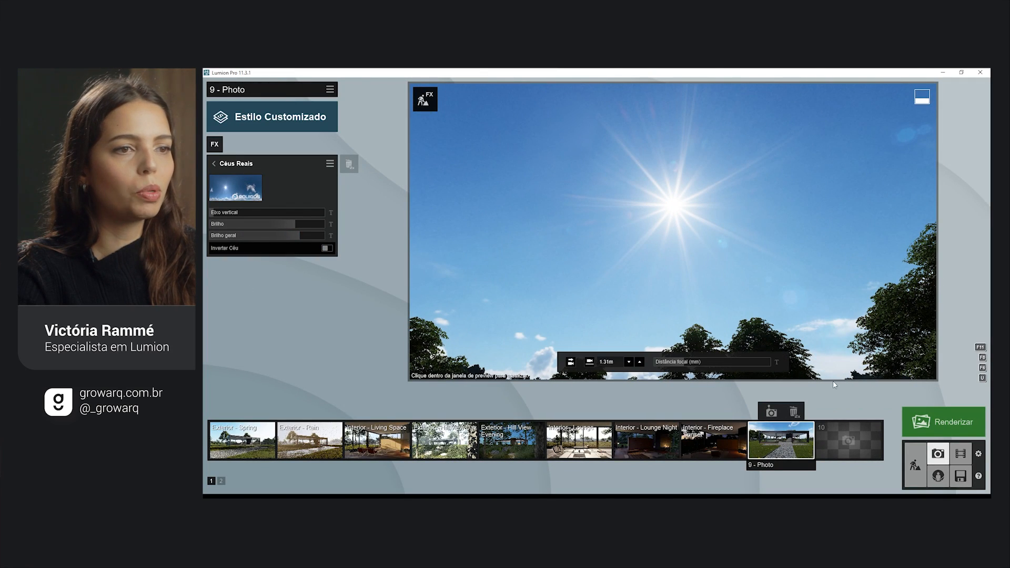
- Try Inverter Céu on the Céus Reais sky, switch it back off and return to photo 9's saved camera
left_click(327, 248)
right_click_drag(673, 232, 850, 244)
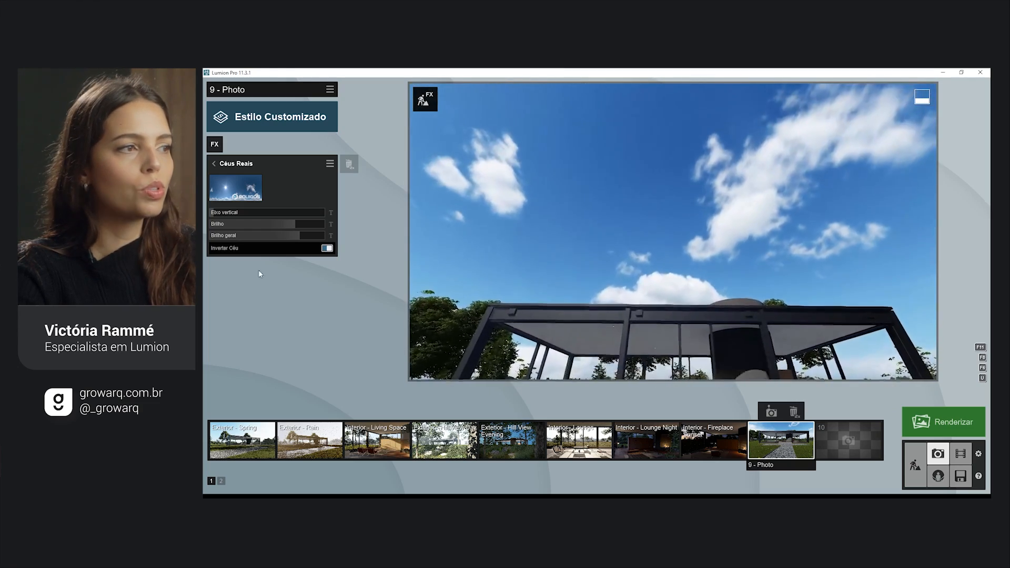
left_click(327, 248)
right_click_drag(674, 232, 671, 292)
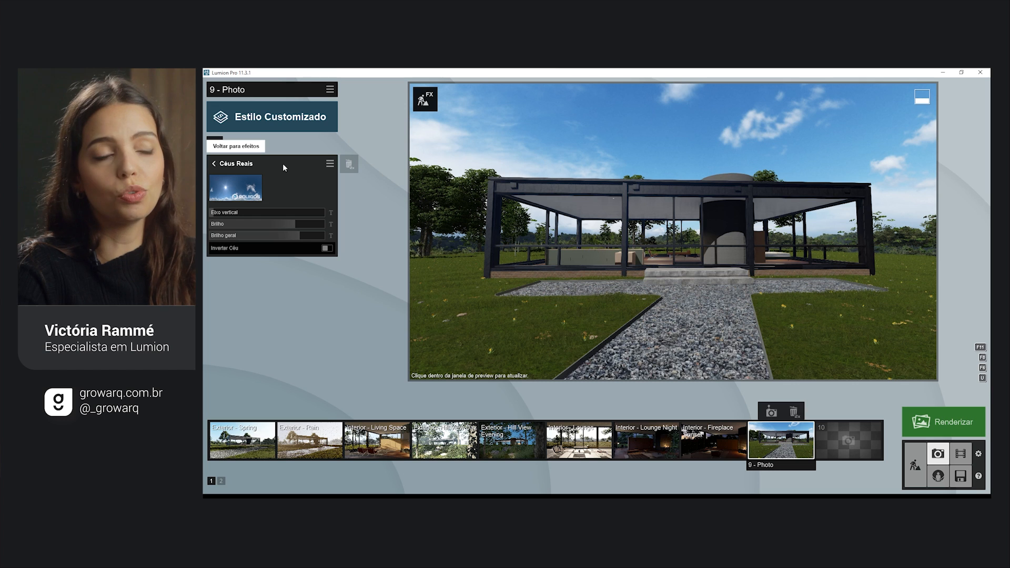
left_click(791, 441)
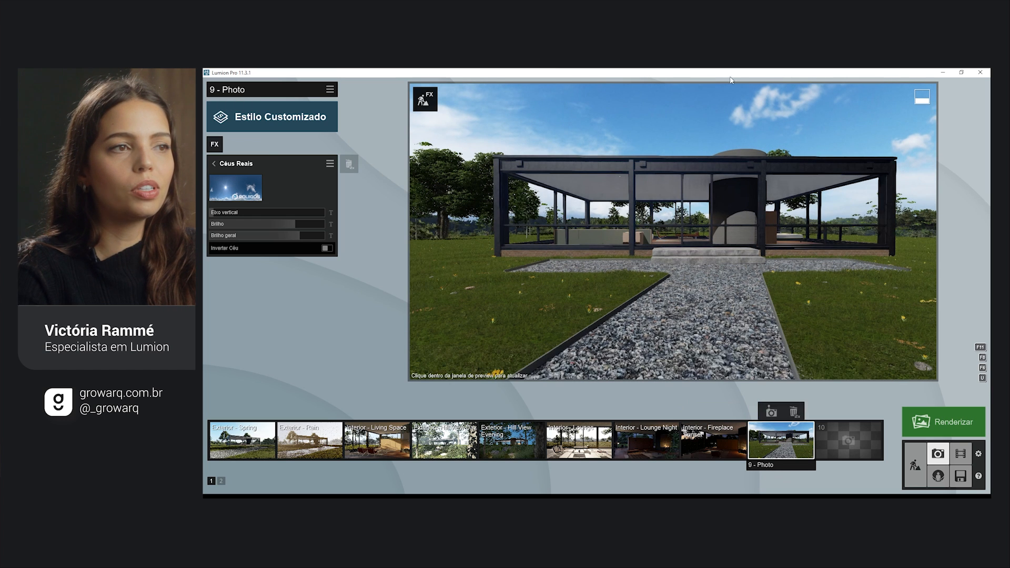
- Disable Céus Reais to compare it with the default sky, re-enable it and restore photo 9's saved camera
left_click(214, 164)
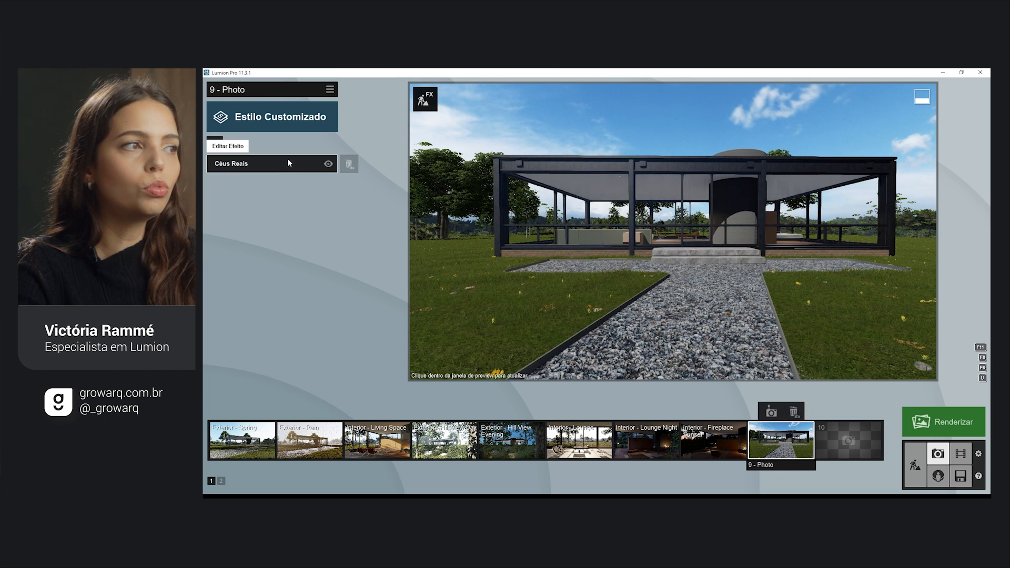
left_click(328, 163)
right_click_drag(774, 277, 730, 276)
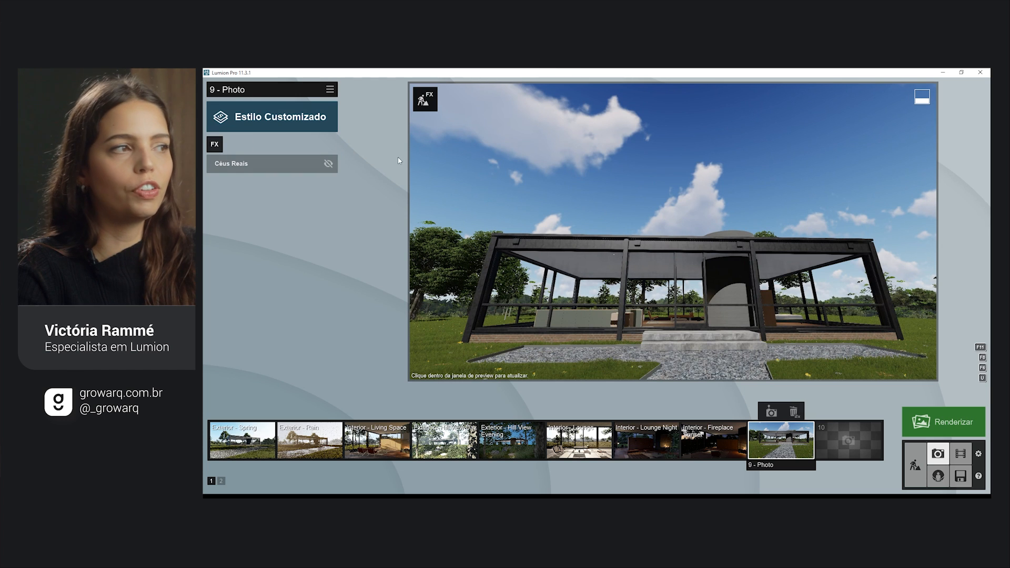
left_click(328, 164)
right_click_drag(558, 211, 558, 234)
key("q")
right_click_drag(851, 198, 851, 191)
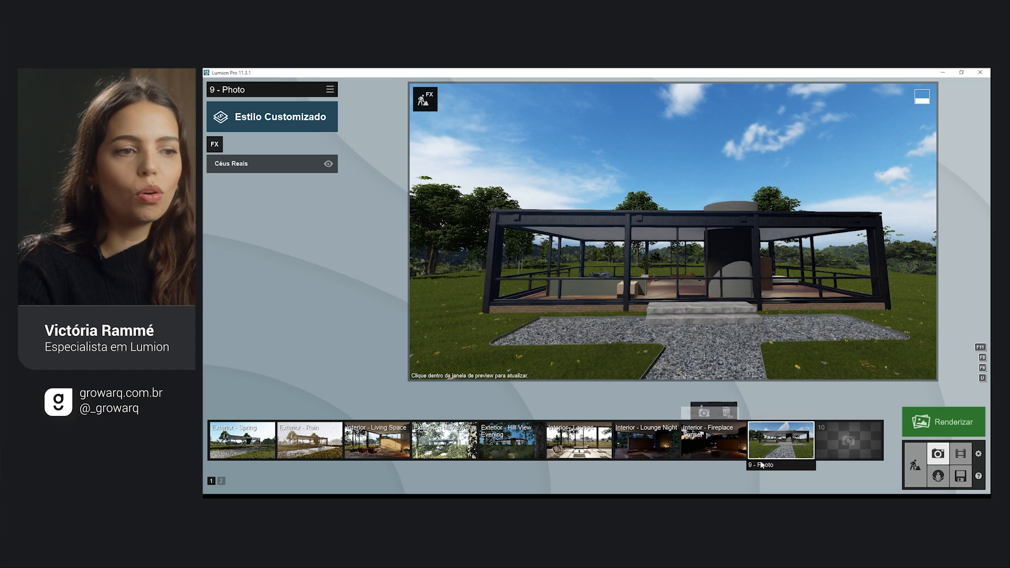
left_click(775, 444)
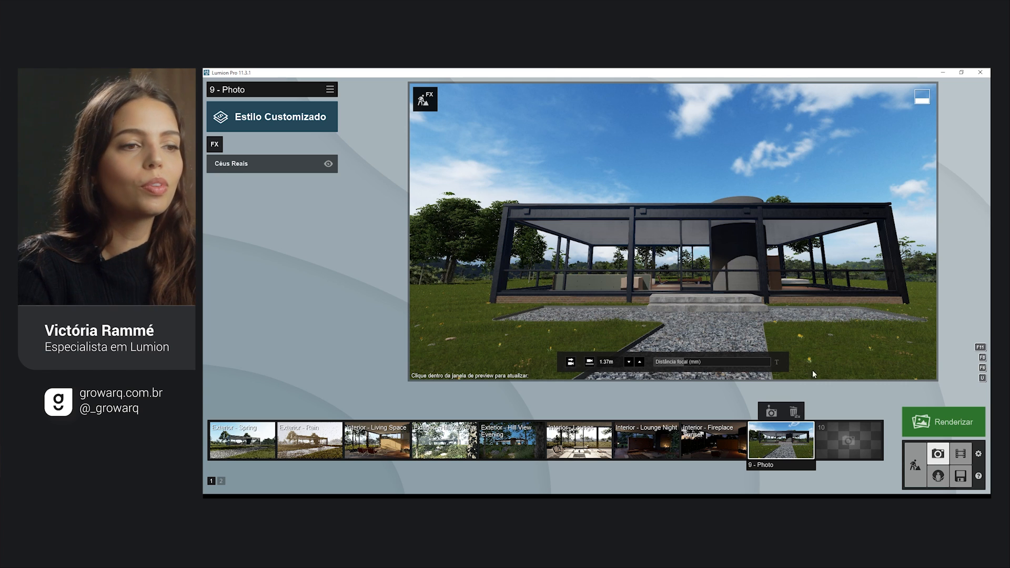
left_click(784, 440)
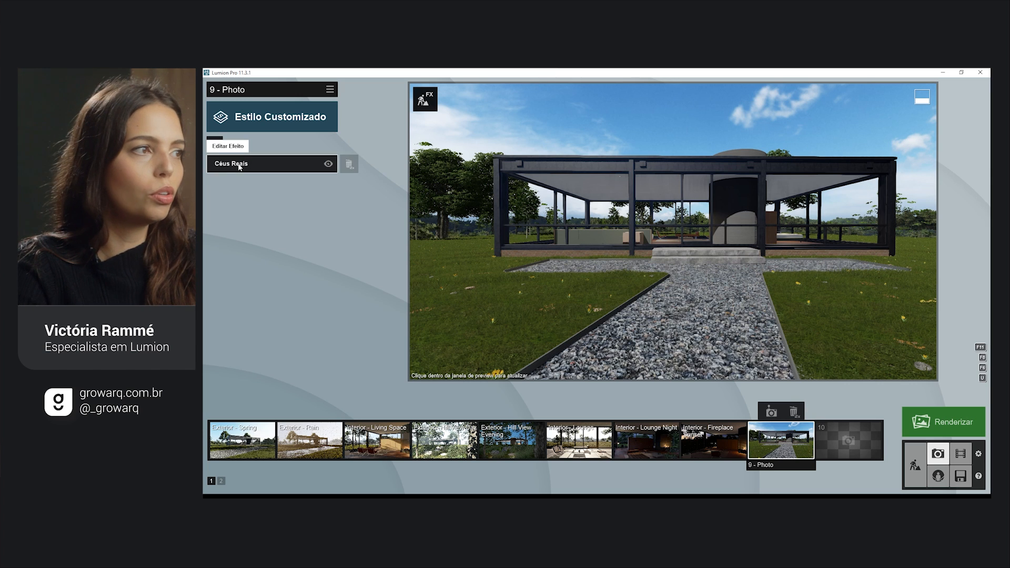
- Add the Luz do céu effect from the Avançado category to photo 9 and refresh the preview
left_click(215, 145)
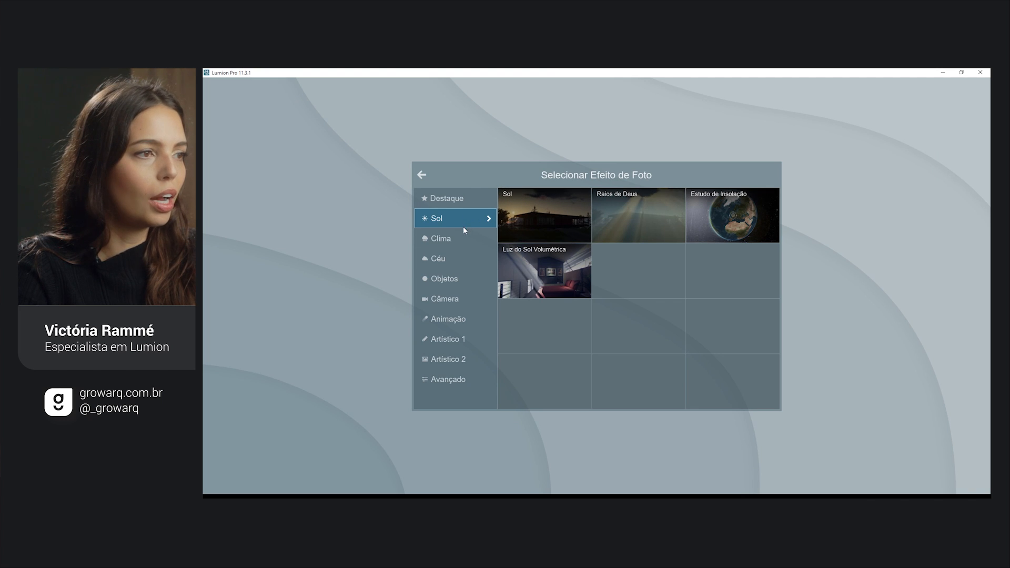
left_click(461, 377)
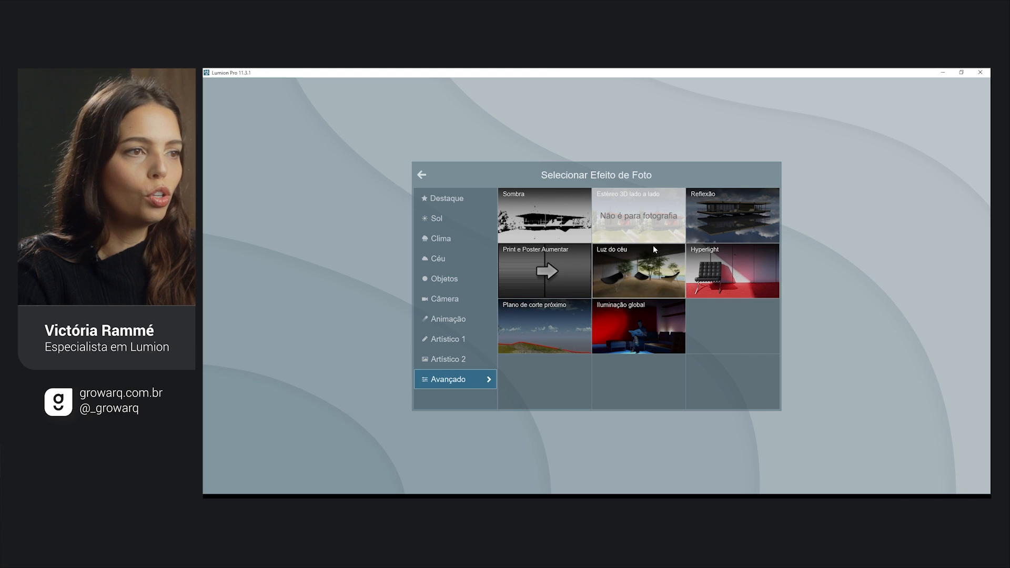
left_click(641, 269)
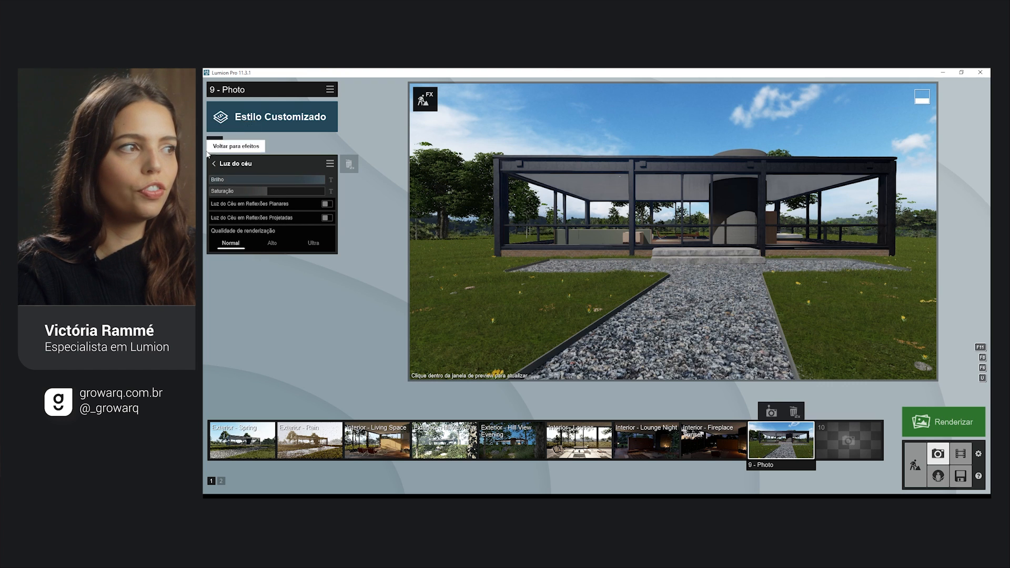
left_click(640, 287)
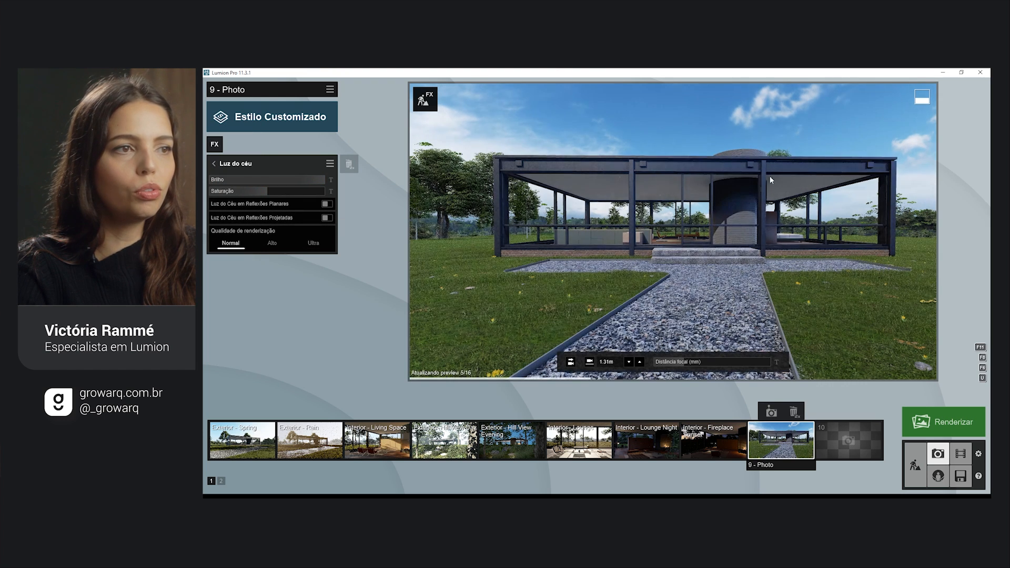
- Test a low Brilho for Luz do céu against the maximum and leave it at 2.0
left_click_drag(314, 180, 228, 184)
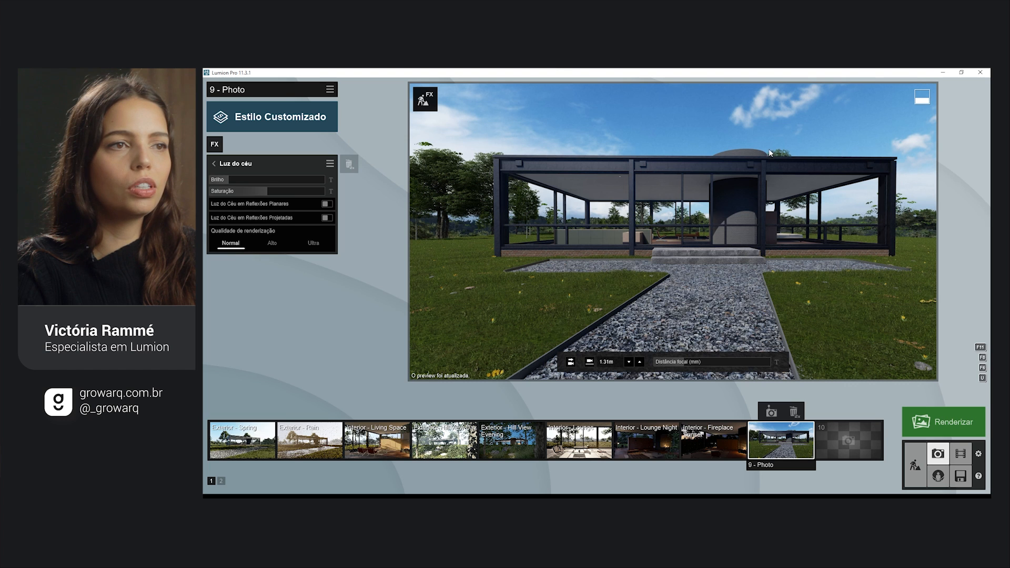
left_click_drag(264, 179, 348, 177)
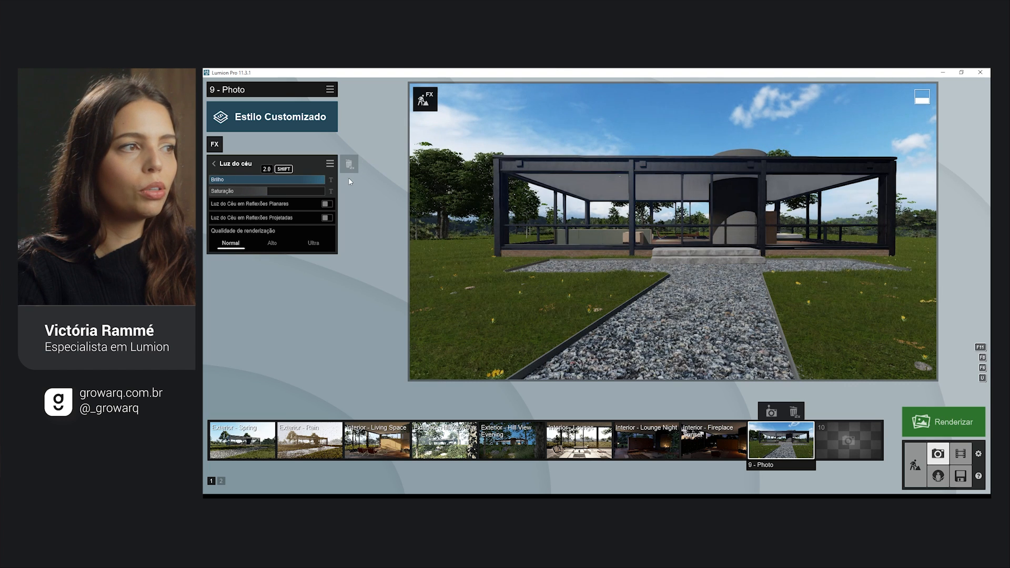
left_click(551, 219)
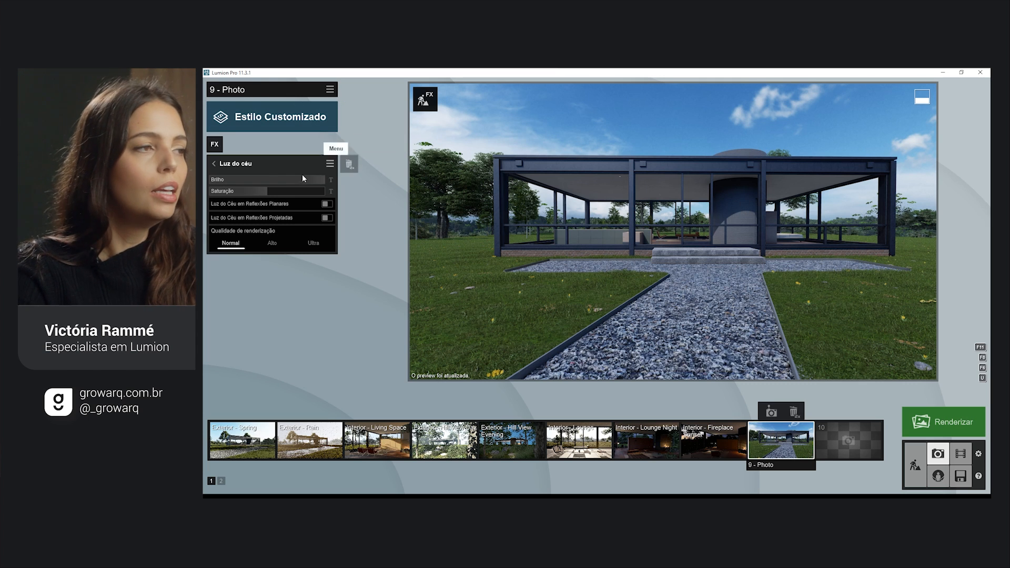
left_click_drag(253, 181, 260, 181)
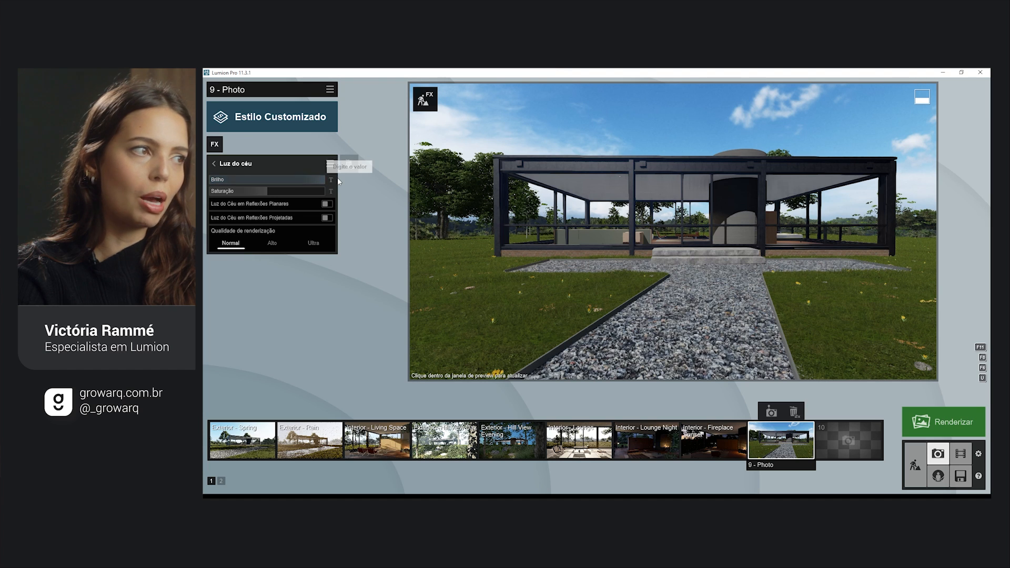
- Try the Luz do céu Saturação at its maximum and minimum in the preview and return it to the midpoint
left_click_drag(268, 190, 332, 192)
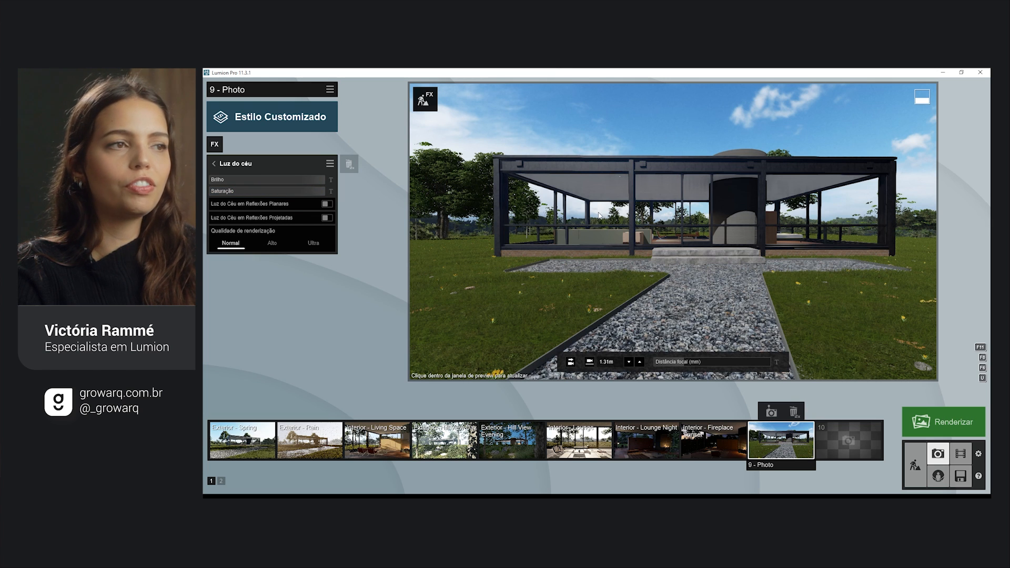
left_click(573, 207)
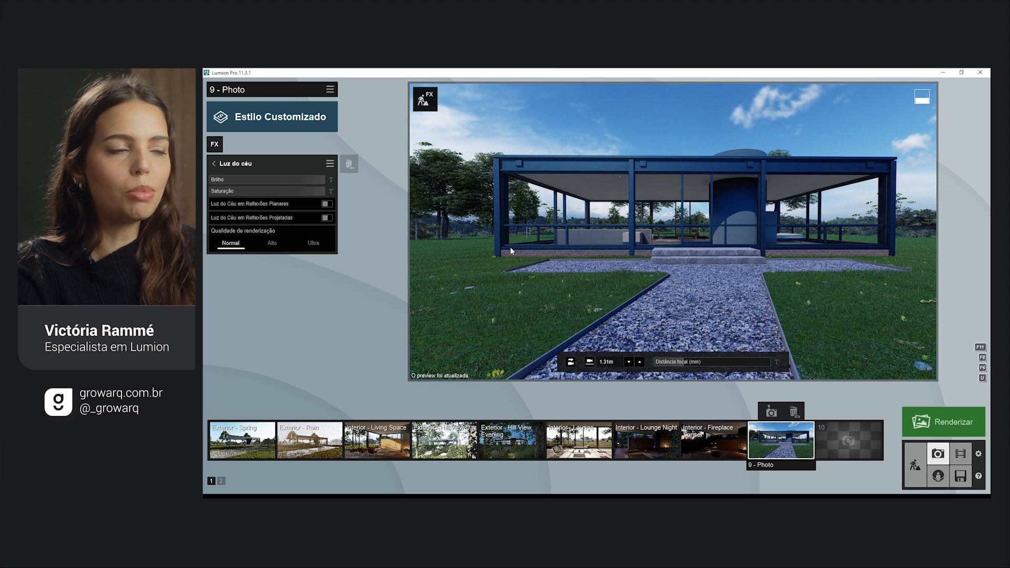
left_click_drag(320, 193, 211, 193)
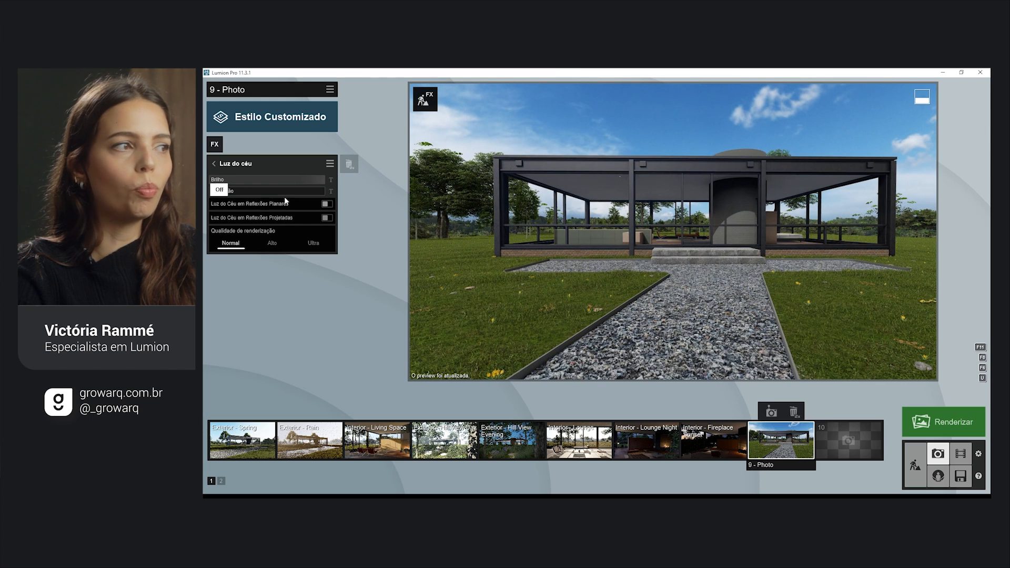
left_click(267, 191)
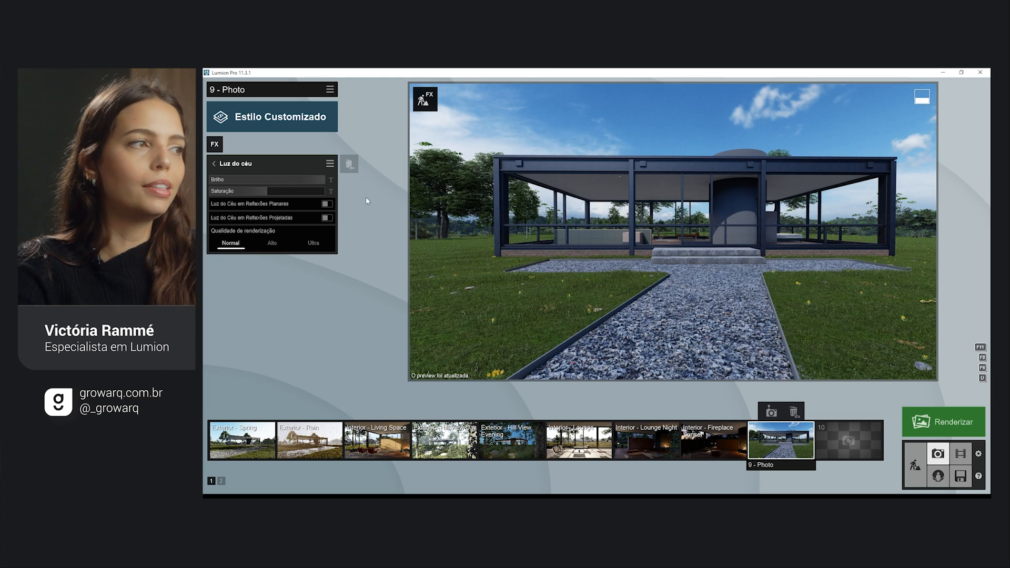
- Enable Luz do Céu em Reflexões Planares and Projetadas, and set Qualidade de renderização to Alto
left_click(327, 204)
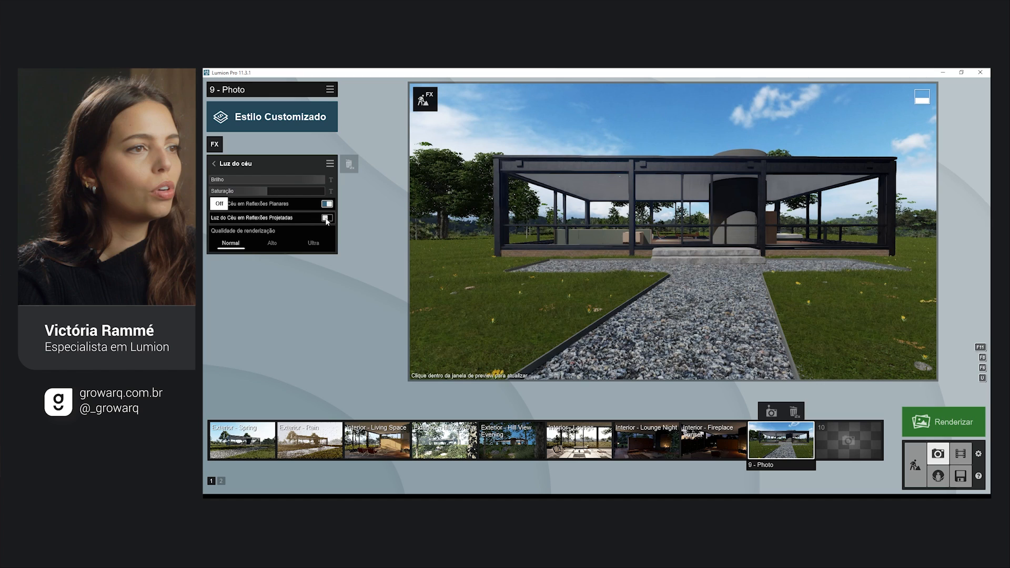
left_click(633, 242)
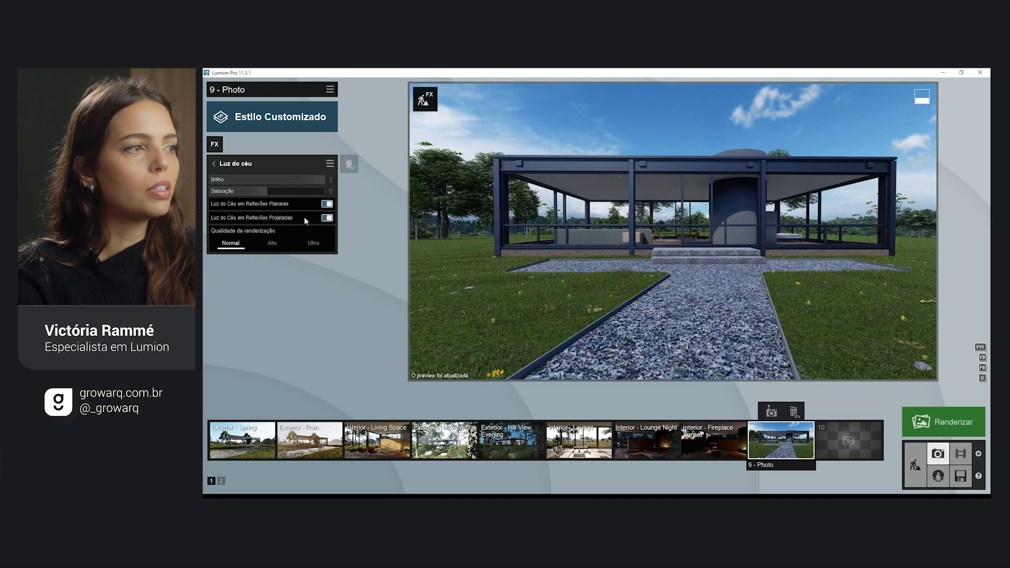
left_click(272, 245)
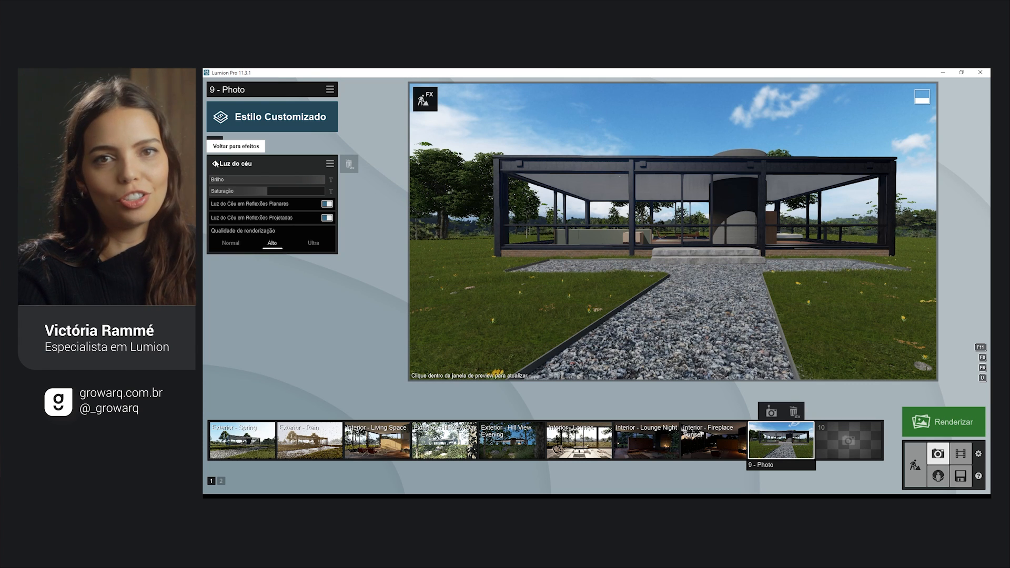
left_click(213, 164)
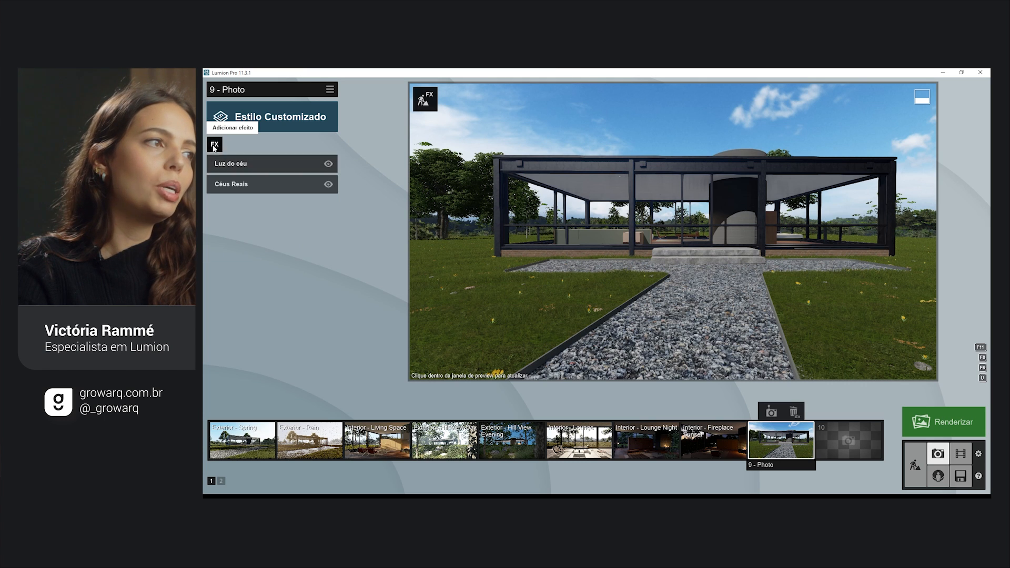
- Add the Hyperlight effect from the Avançado category to photo 9 and enable its preview
left_click(215, 144)
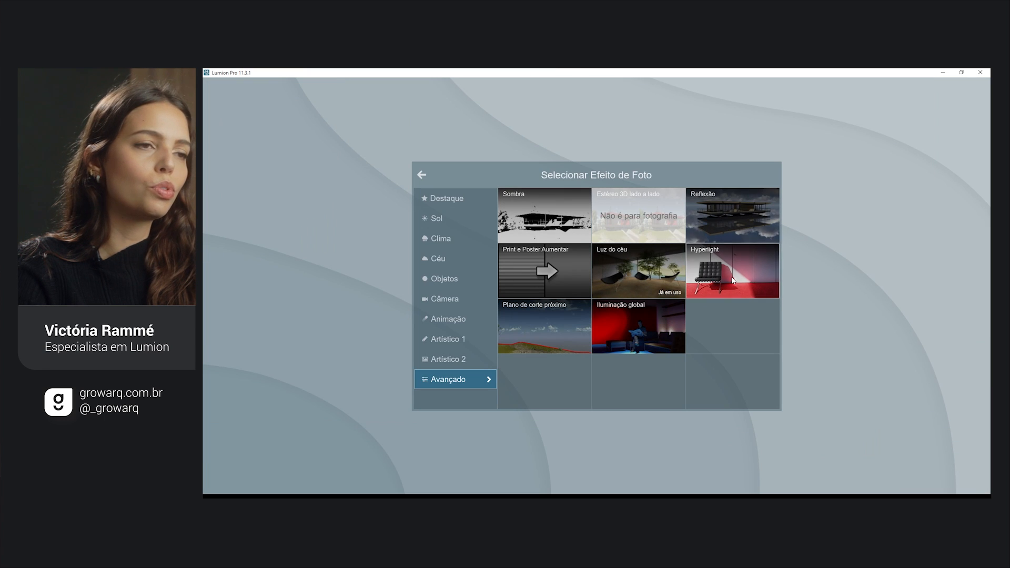
left_click(747, 282)
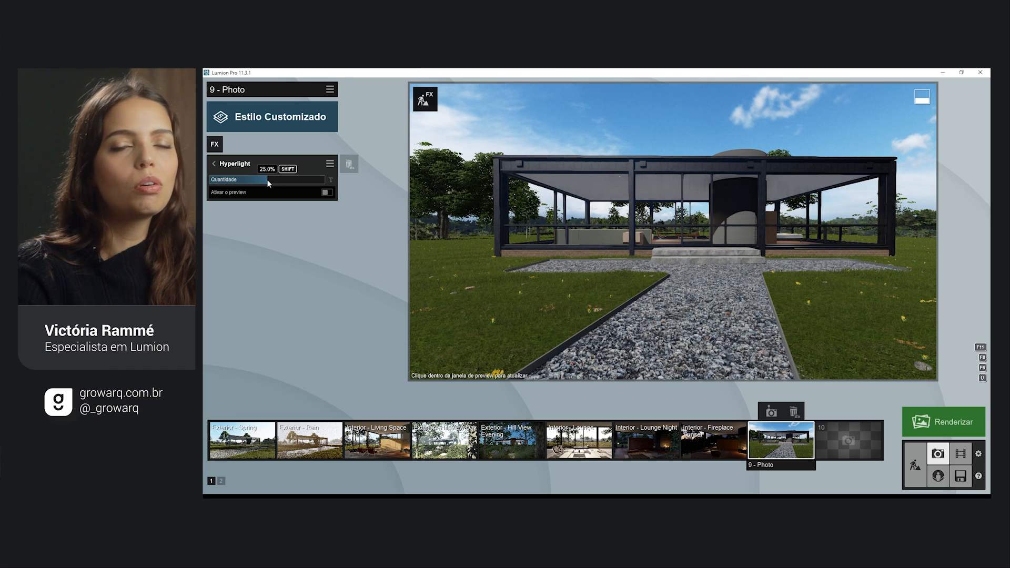
left_click(327, 193)
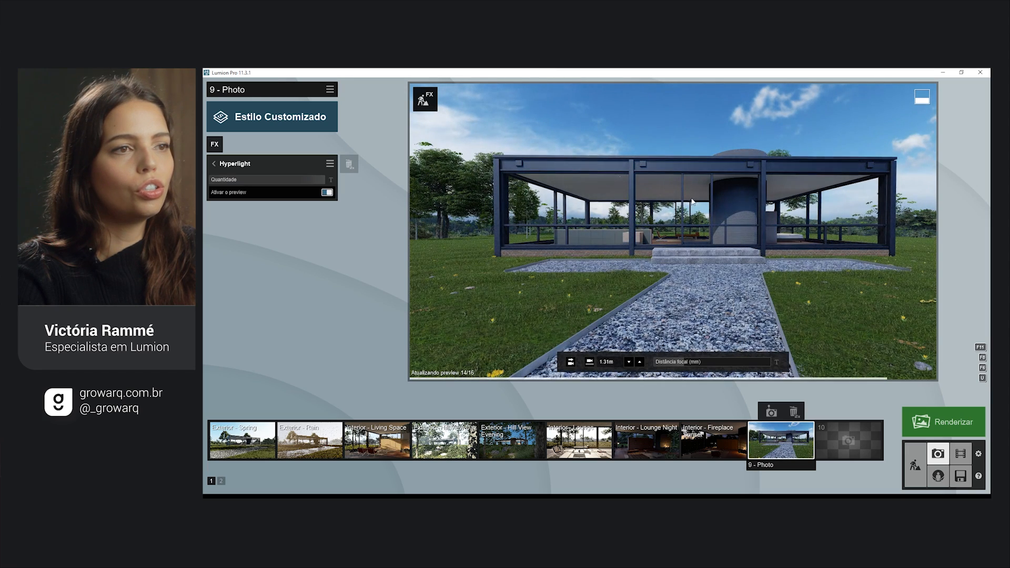
- Compare low and maximum Hyperlight Quantidade in the preview and leave it at 100%
left_click_drag(322, 179, 209, 180)
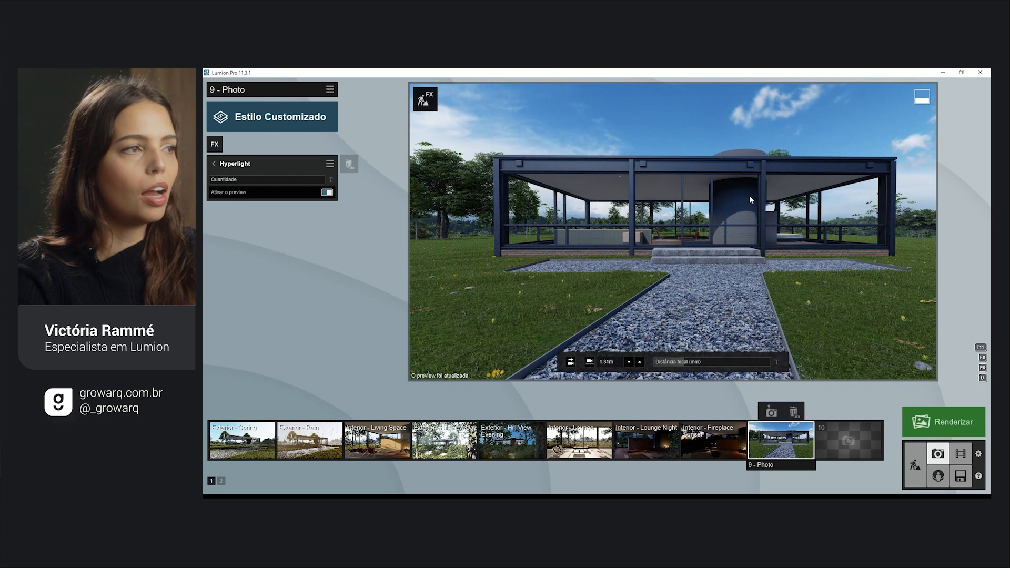
mouse_move(237, 182)
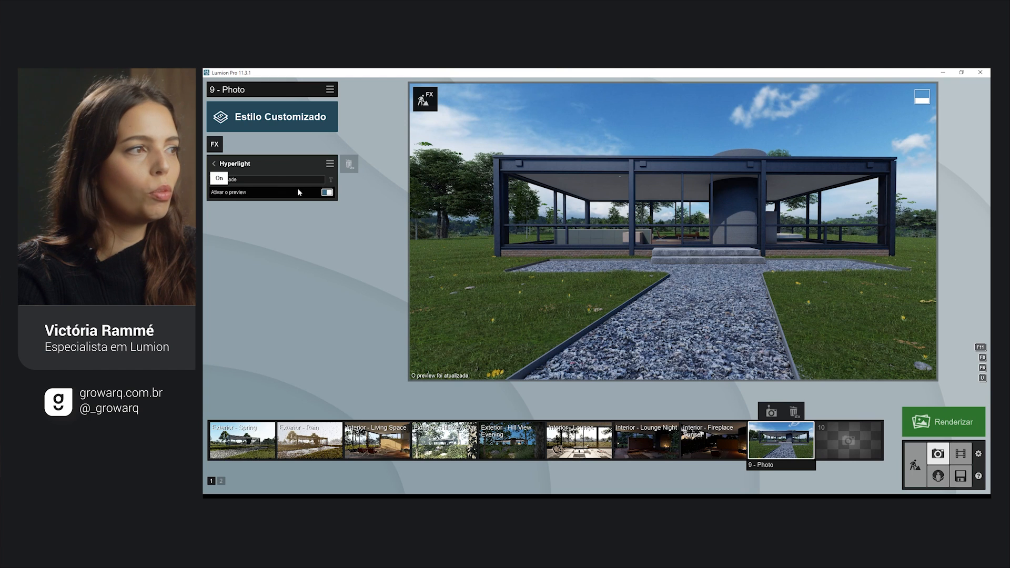
left_click_drag(240, 179, 356, 179)
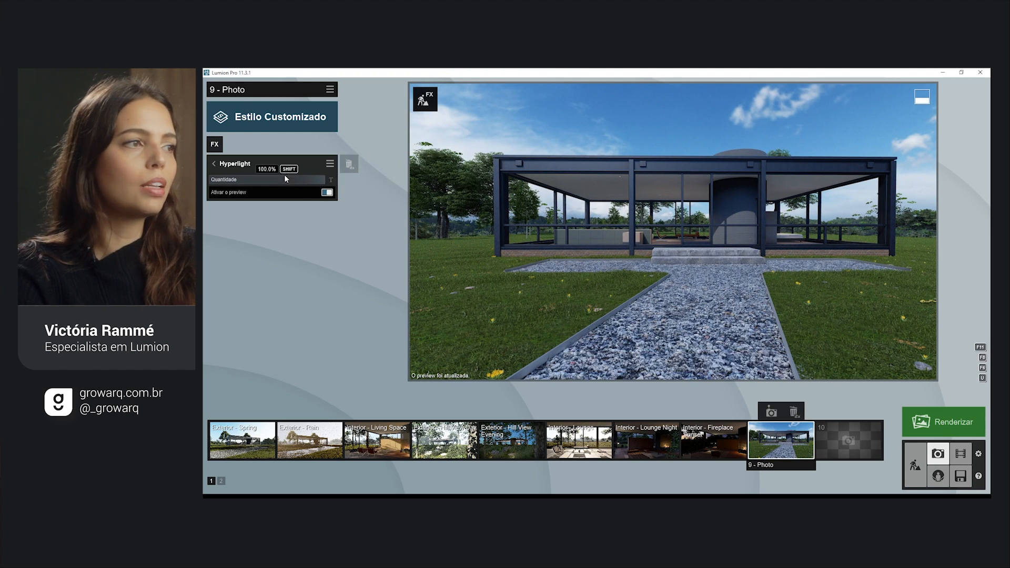
left_click_drag(284, 179, 231, 180)
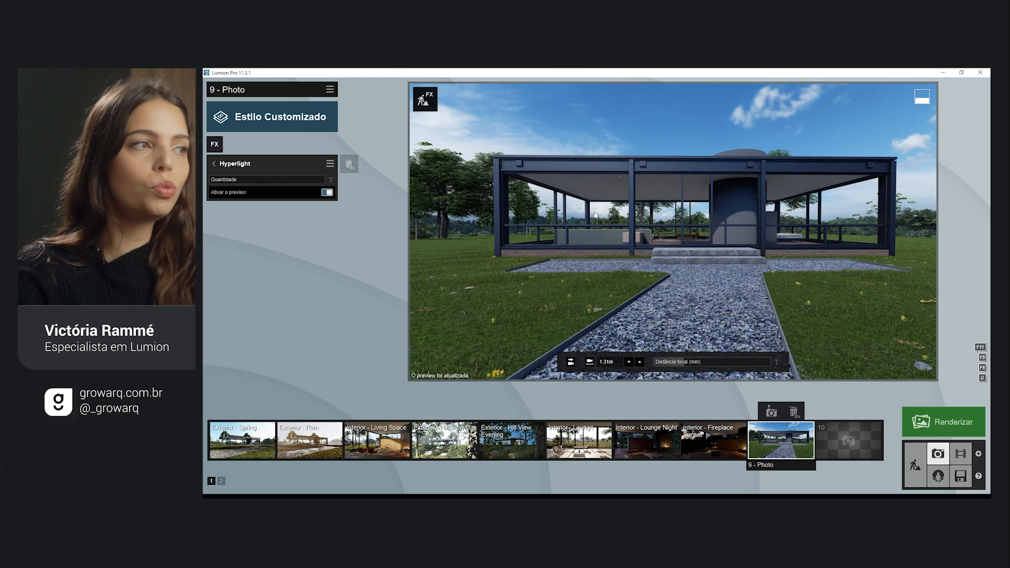
left_click_drag(295, 180, 377, 175)
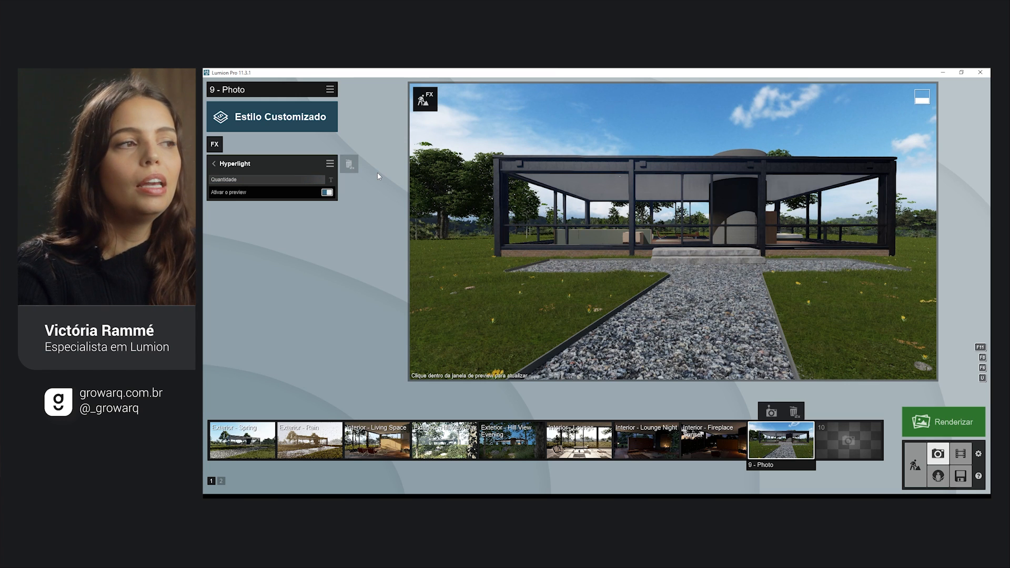
left_click(587, 236)
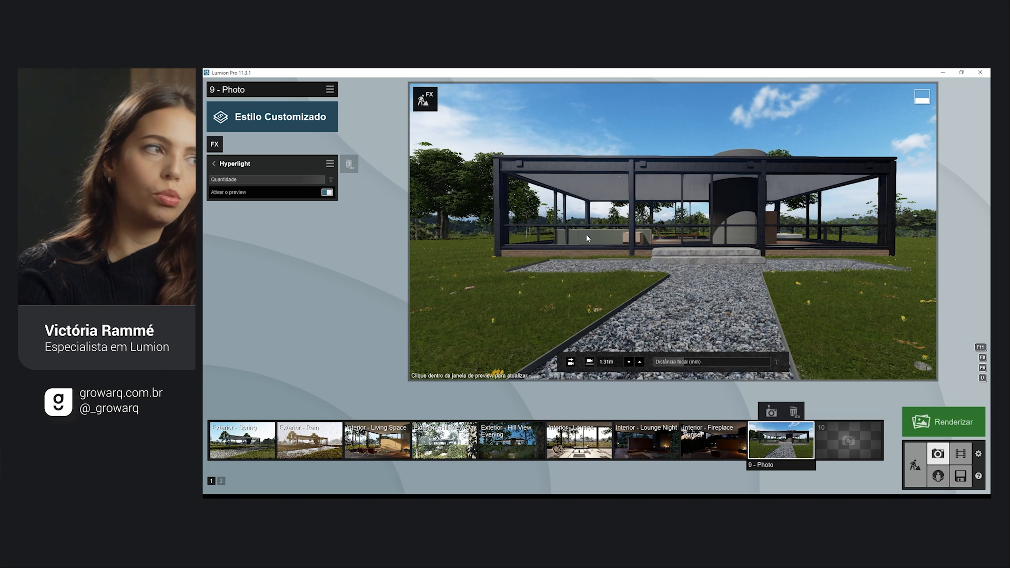
- Lower the Hyperlight Quantidade briefly, return it to its maximum, and add the Correção de Cor effect from the Artístico 1 category
left_click(264, 180)
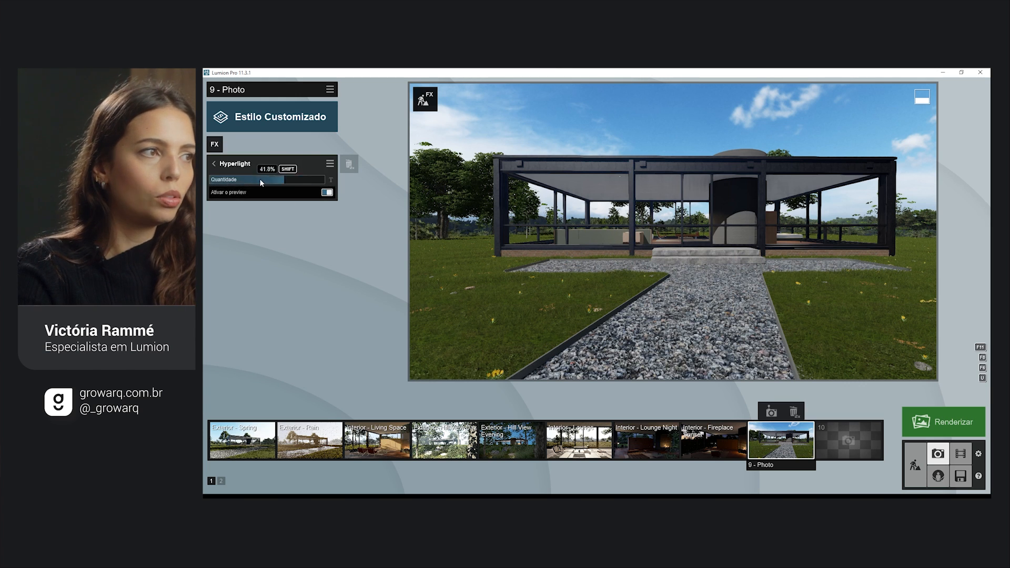
left_click_drag(286, 183, 394, 185)
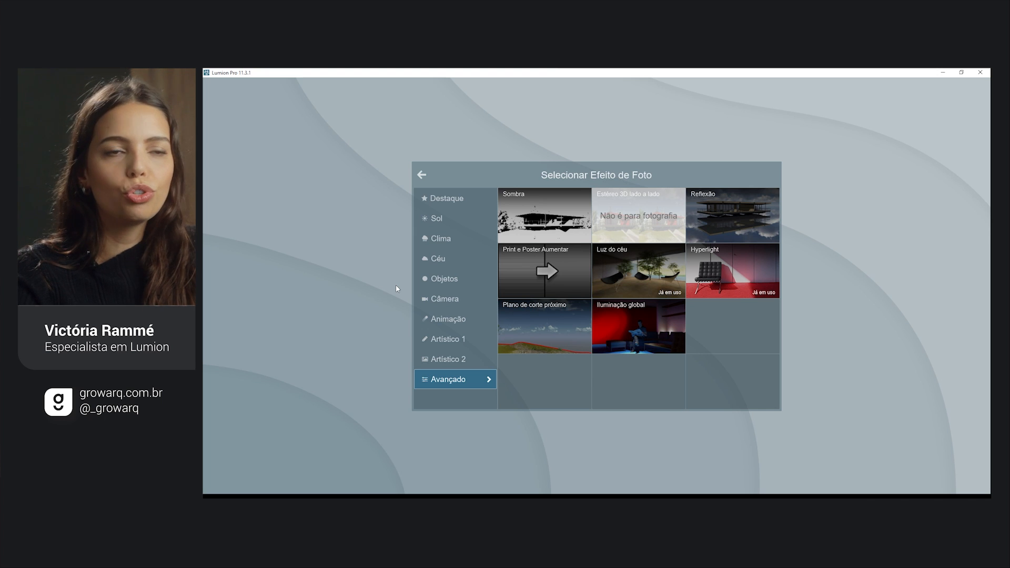
left_click(473, 341)
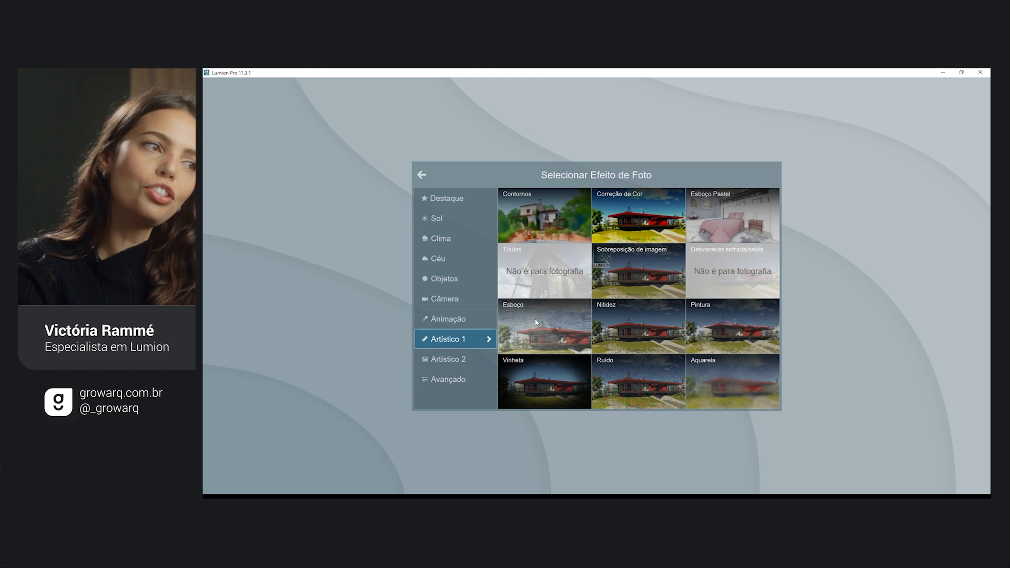
left_click(633, 223)
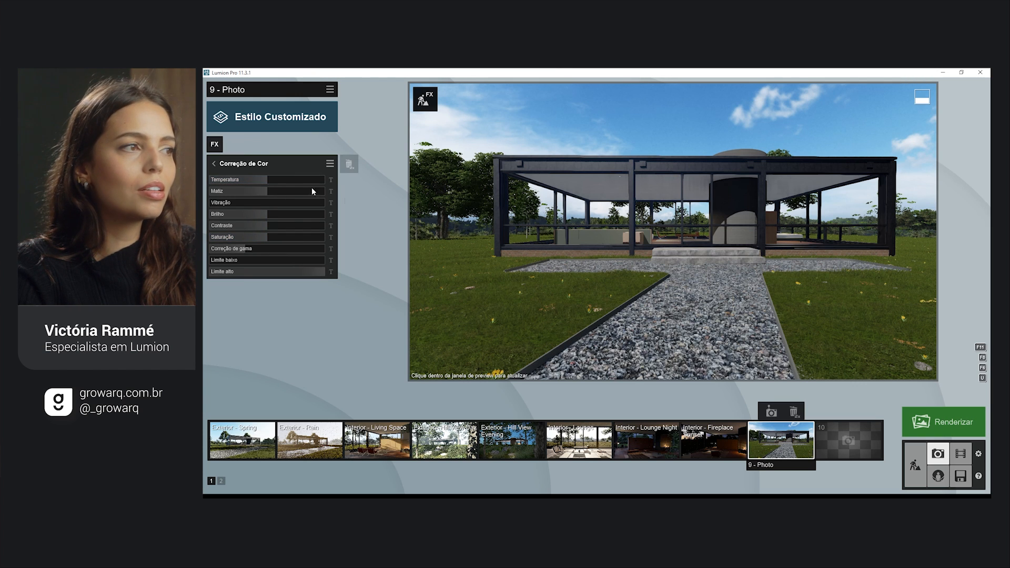
- Raise the Temperatura of the Correção de Cor effect to about 0.3 and update the photo preview
left_click_drag(270, 180, 280, 180)
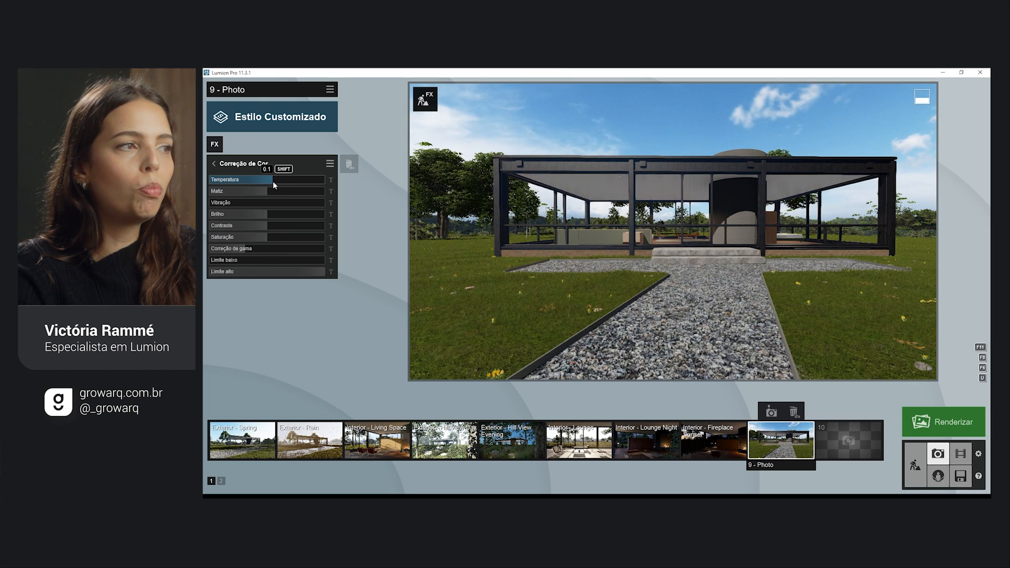
left_click_drag(287, 181, 282, 181)
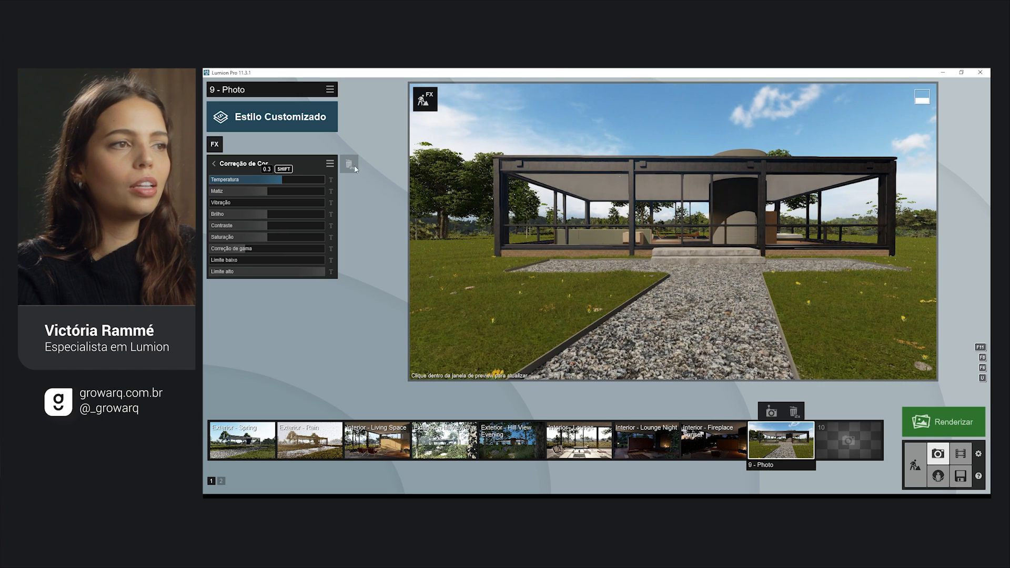
left_click(699, 275)
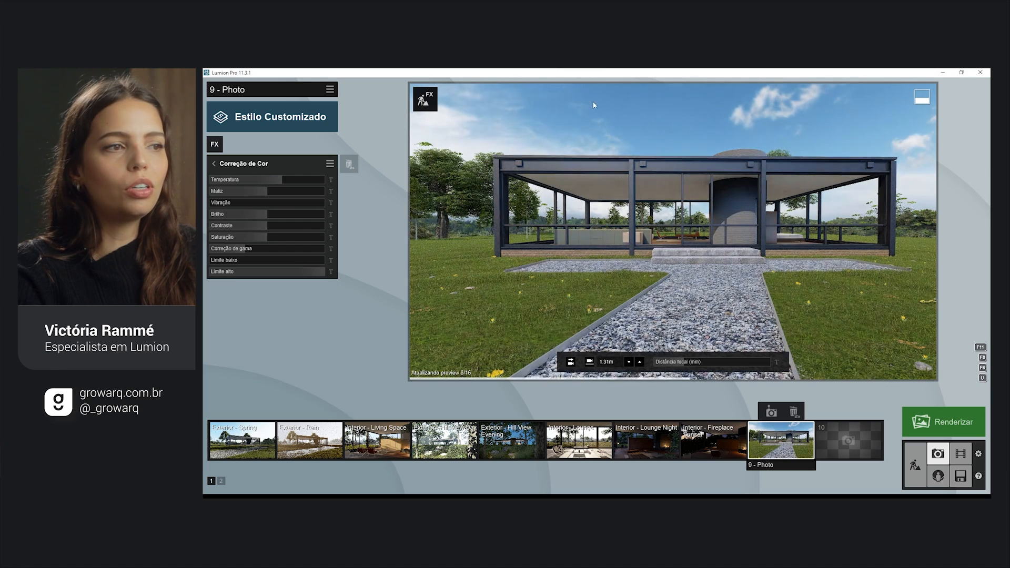
left_click(286, 177)
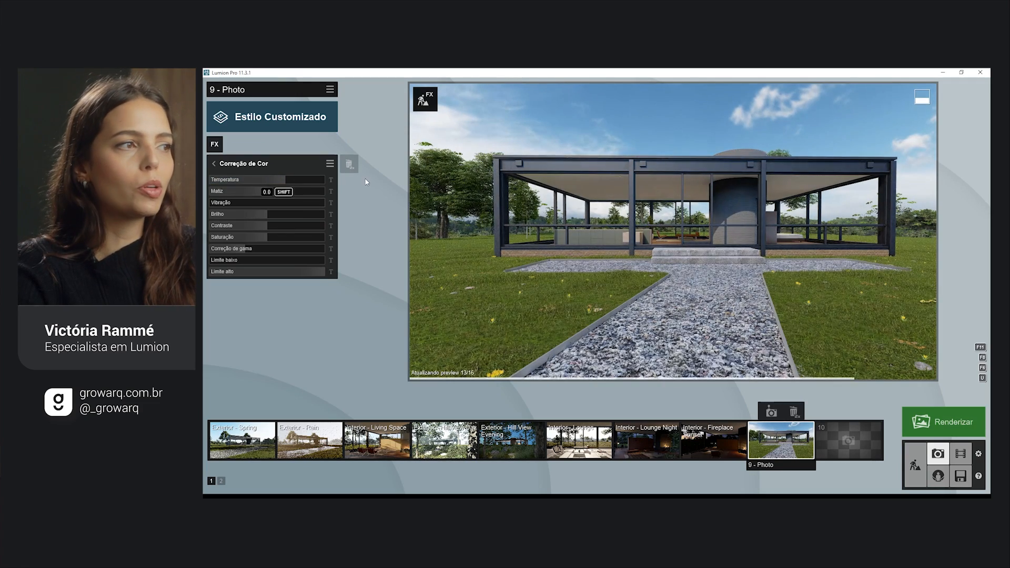
- Try a nearly maximum Temperatura and one of -0.5 in the preview, and return it to about 0.3
left_click(317, 180)
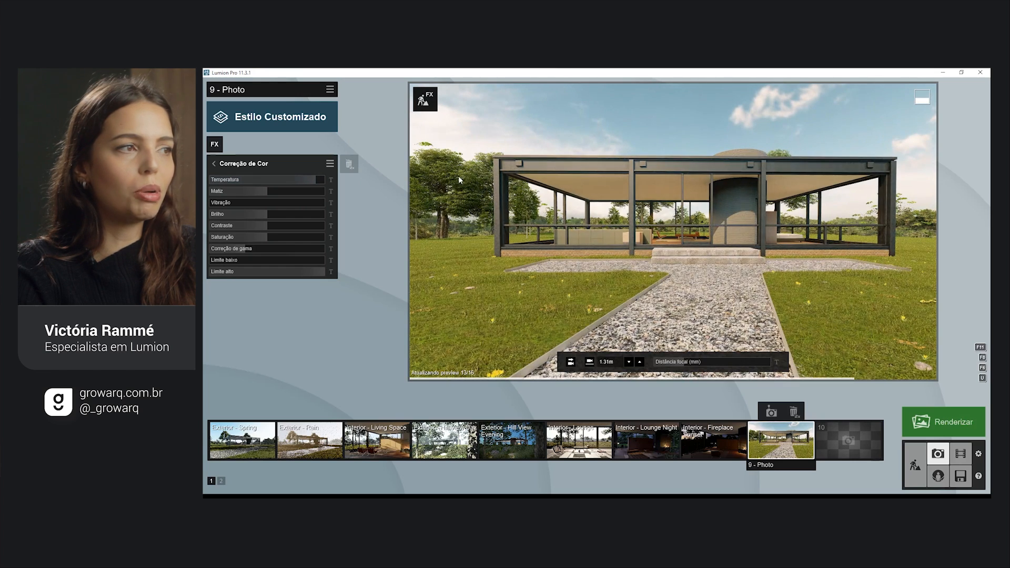
left_click(238, 179)
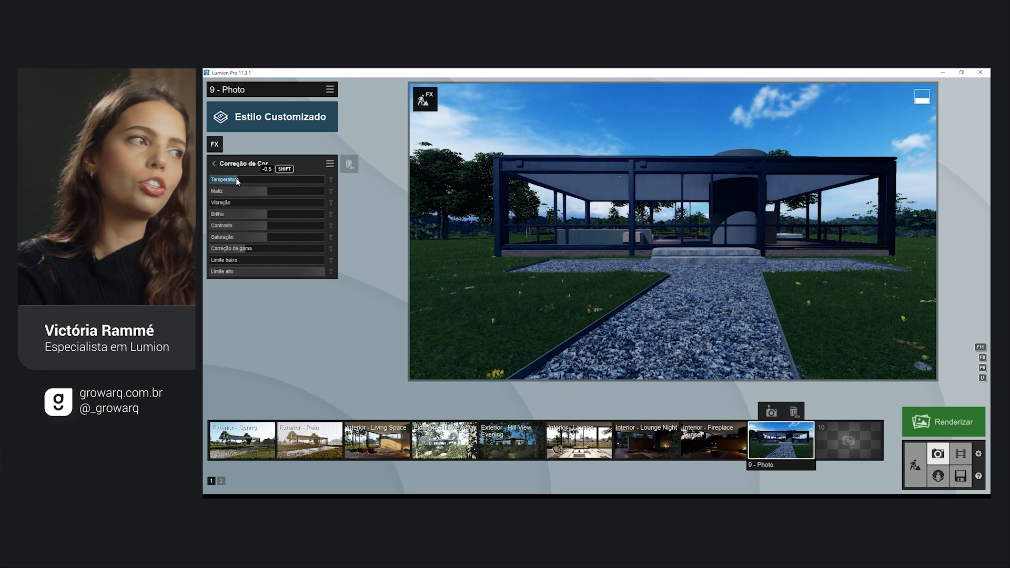
left_click(719, 225)
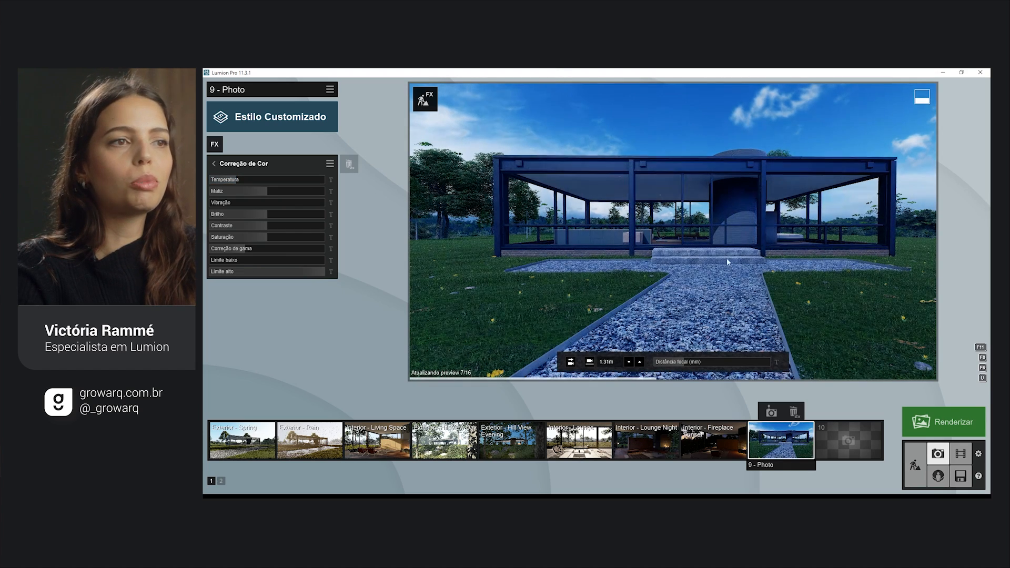
mouse_move(239, 180)
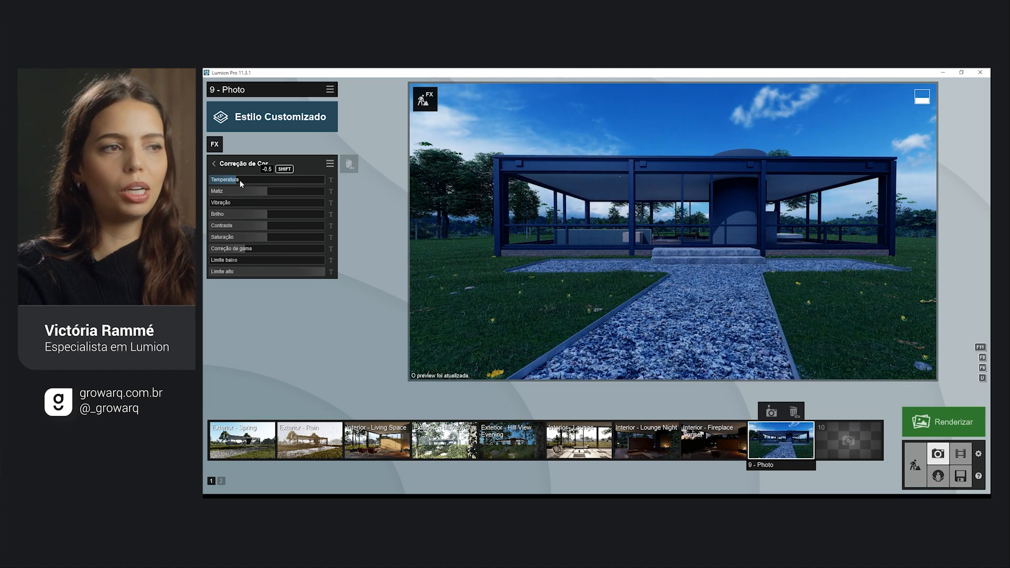
left_click_drag(239, 180, 285, 181)
left_click(262, 180)
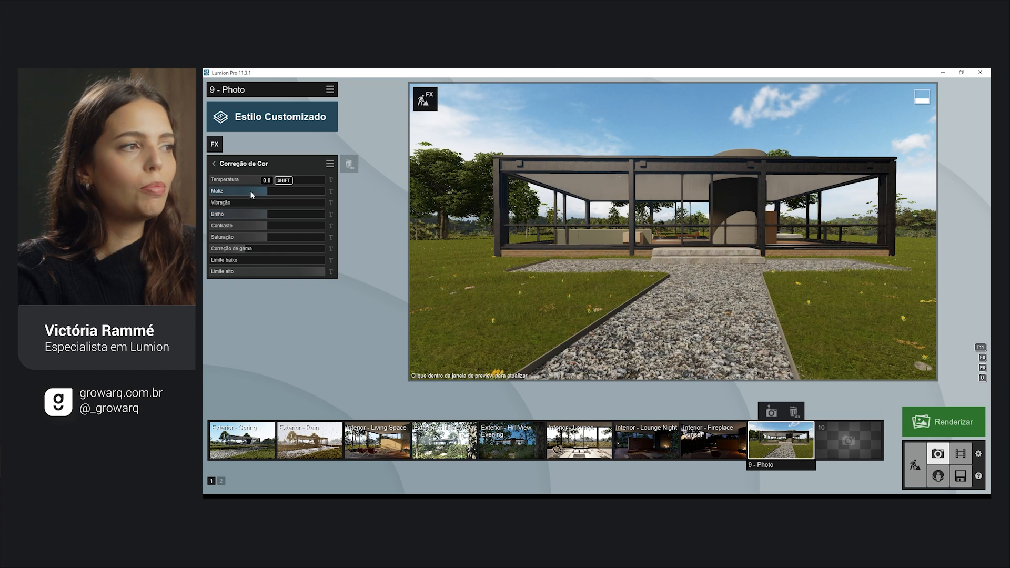
- Leave Matiz near its midpoint, try stronger Vibração levels in the preview, and reduce Vibração to near its minimum
mouse_move(251, 198)
left_mouse_down()
mouse_move(286, 196)
mouse_move(241, 201)
mouse_move(269, 196)
left_mouse_up()
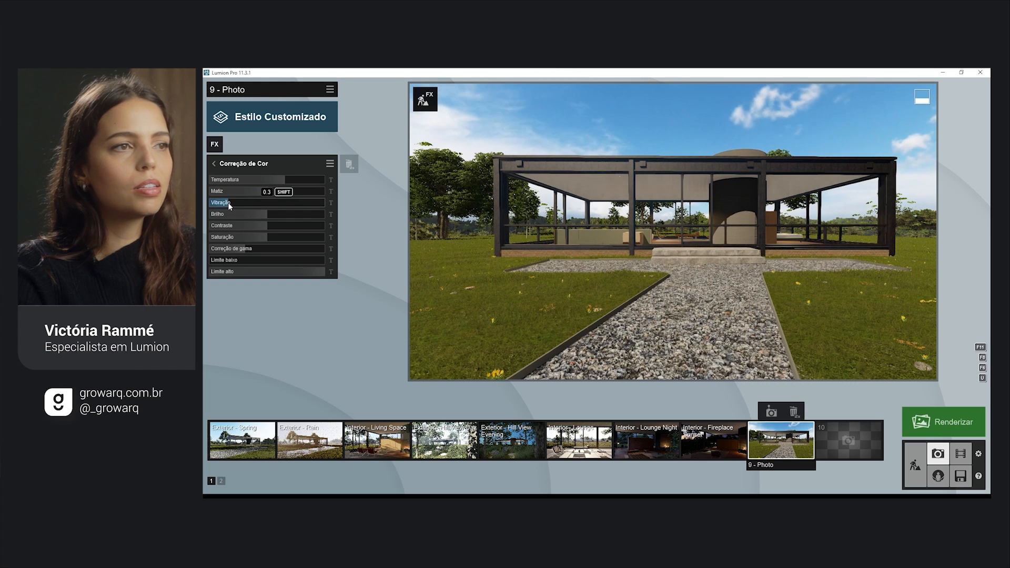
left_click_drag(240, 203, 289, 203)
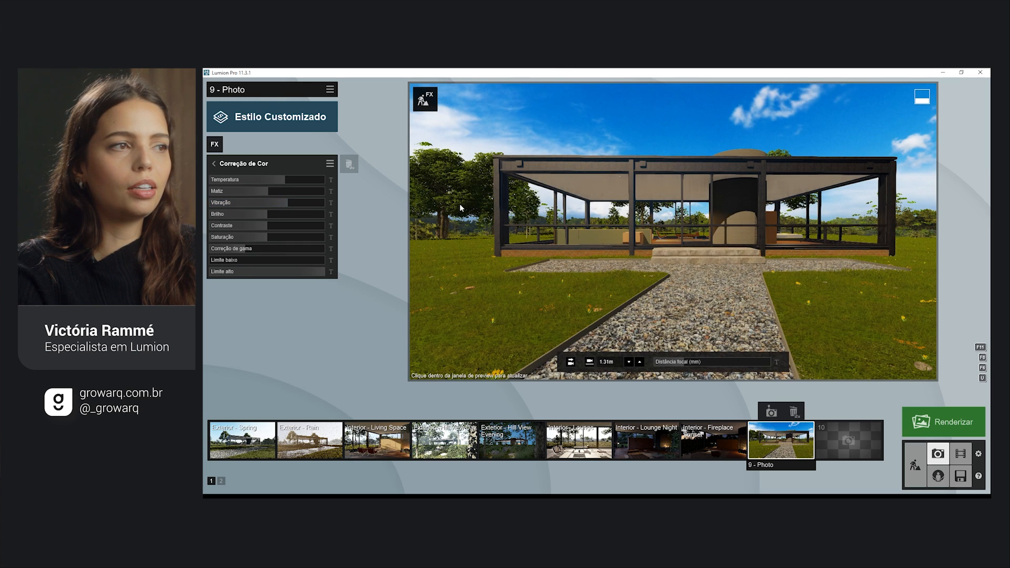
mouse_move(288, 203)
left_mouse_down()
mouse_move(210, 207)
mouse_move(272, 203)
left_mouse_up()
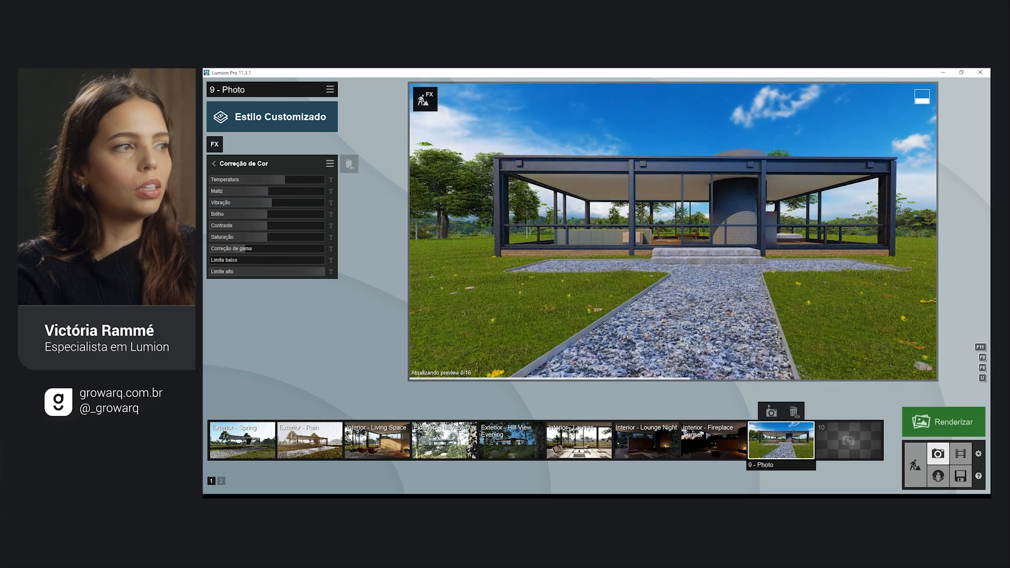
left_click_drag(262, 208, 238, 204)
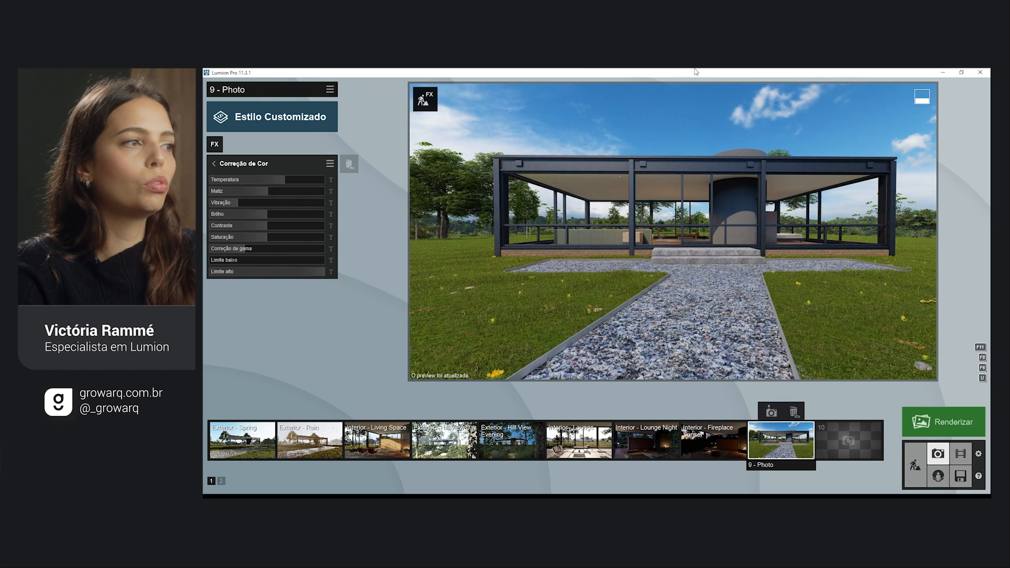
left_click(228, 204)
left_click(220, 202)
- Set Brilho to about 0.7 and raise Contraste above 0.7 to near its maximum, checking the preview
left_click(279, 216)
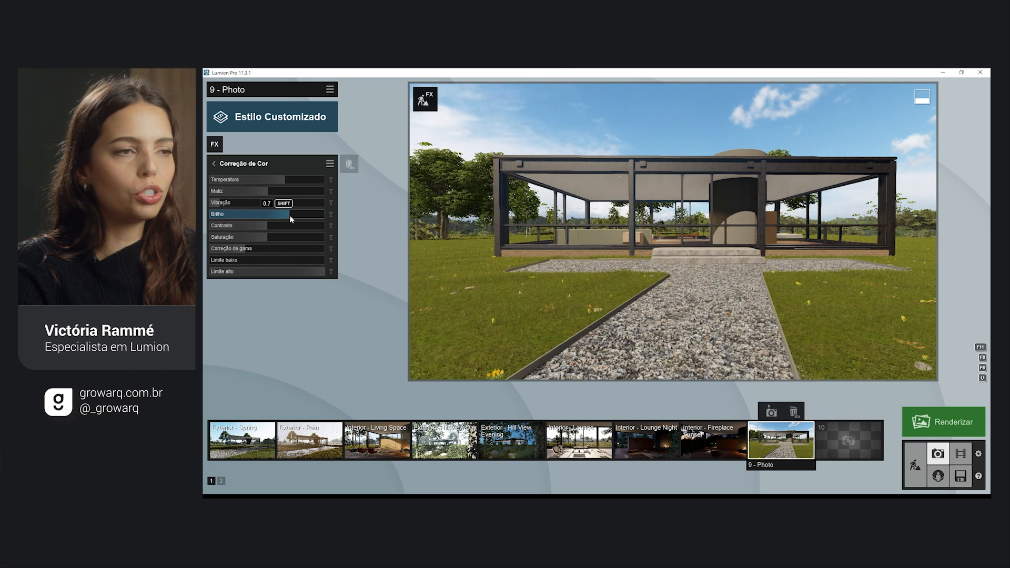
left_click(293, 225)
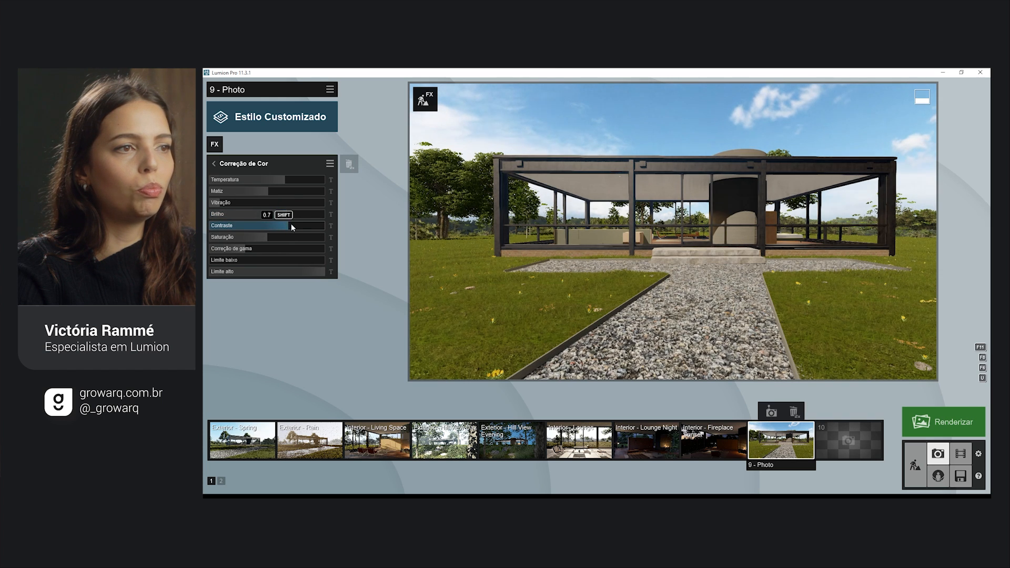
left_click(296, 225)
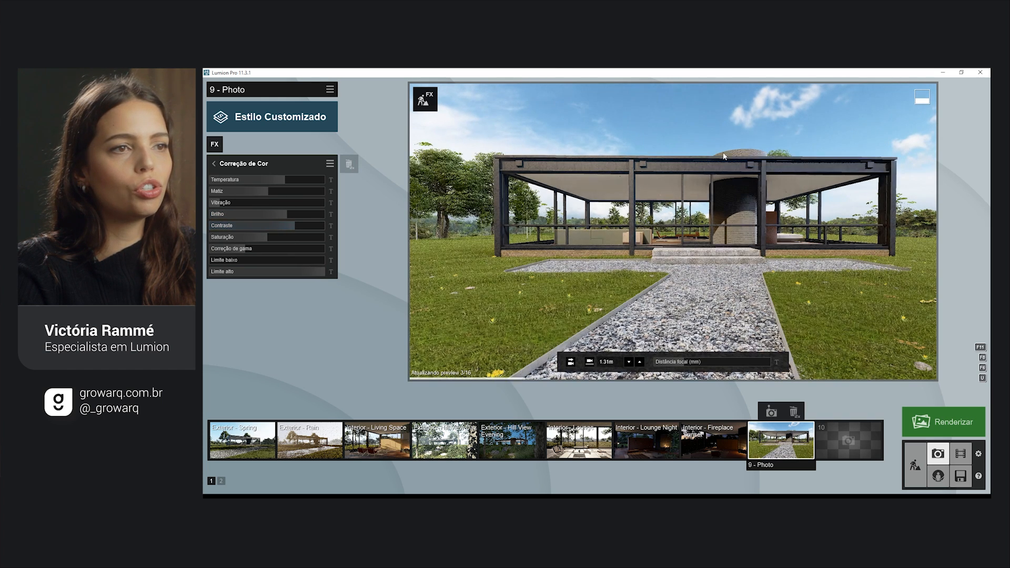
left_click(311, 225)
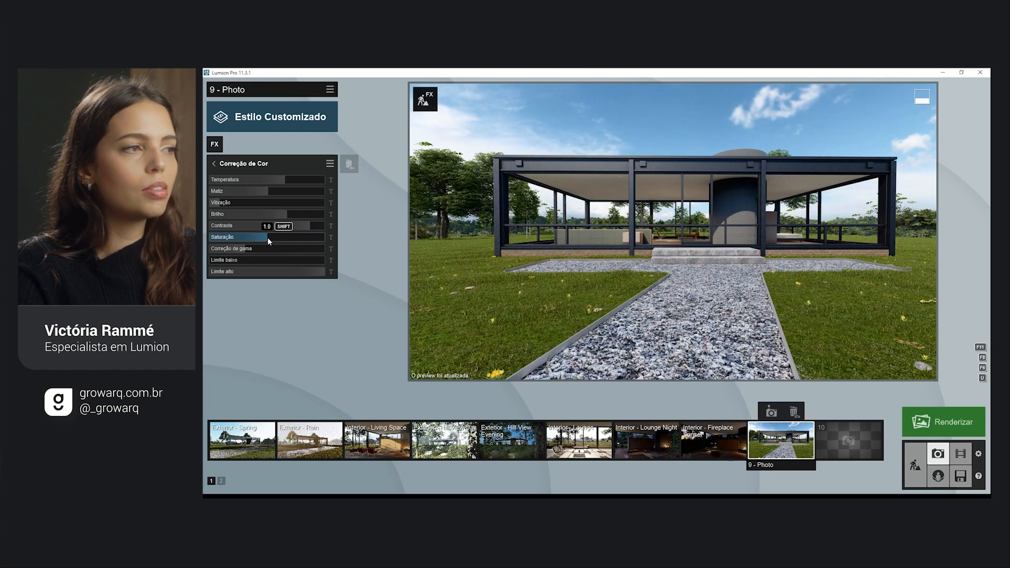
- Try a reduced and a very high Saturação, and bring it back to just above its midpoint
mouse_move(267, 239)
left_mouse_down()
mouse_move(238, 238)
mouse_move(254, 242)
left_mouse_up()
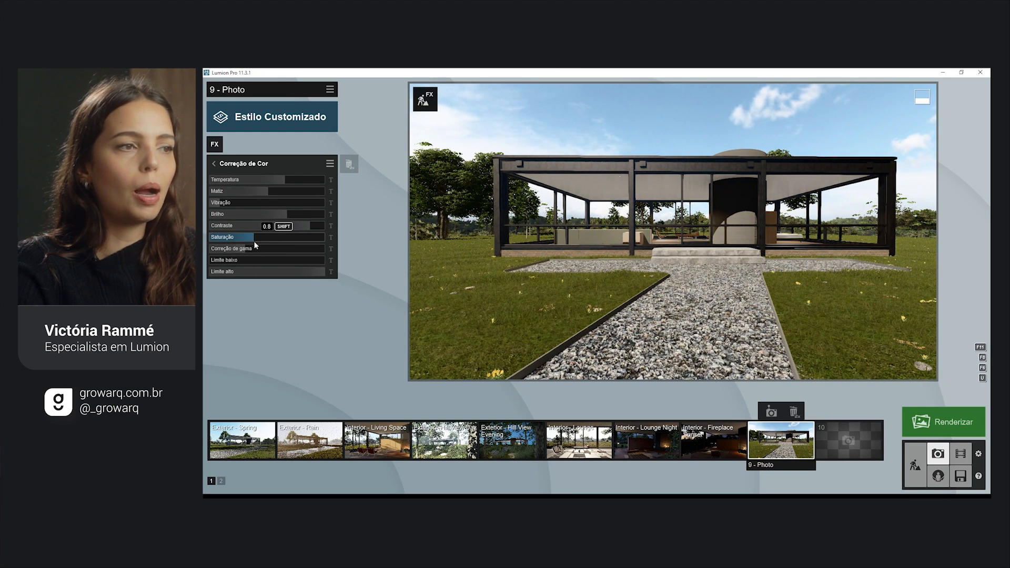
left_click_drag(270, 238, 311, 241)
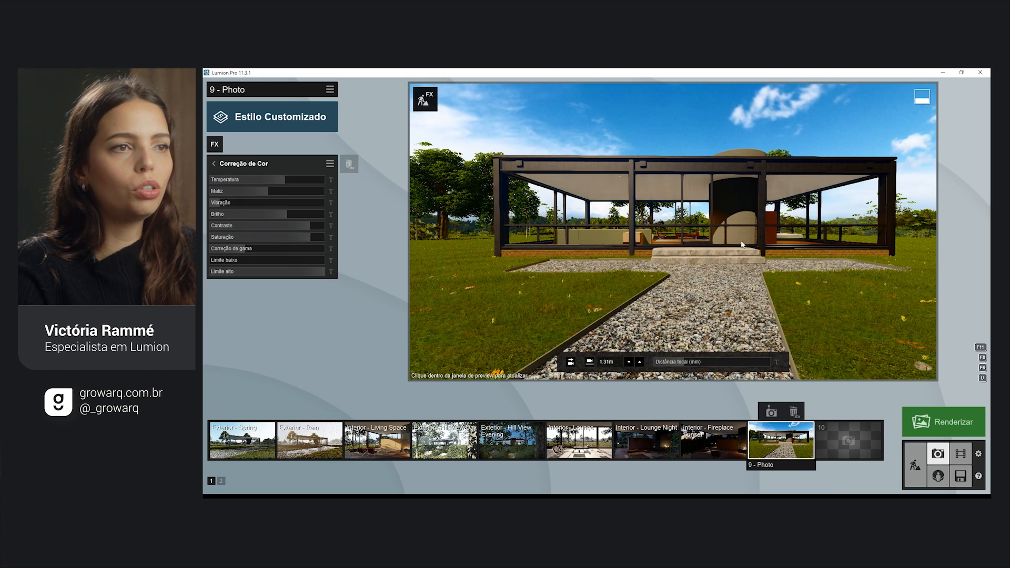
left_click_drag(308, 248, 247, 256)
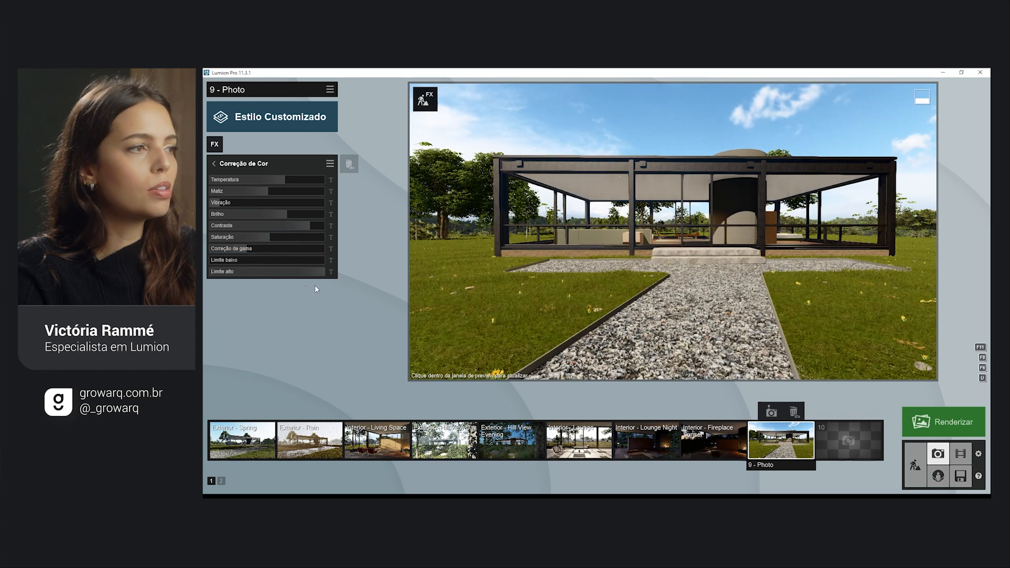
- Try a higher Limite baixo, reduce it to near its minimum, keep Limite alto at its maximum, and update the preview
left_click_drag(211, 262, 231, 265)
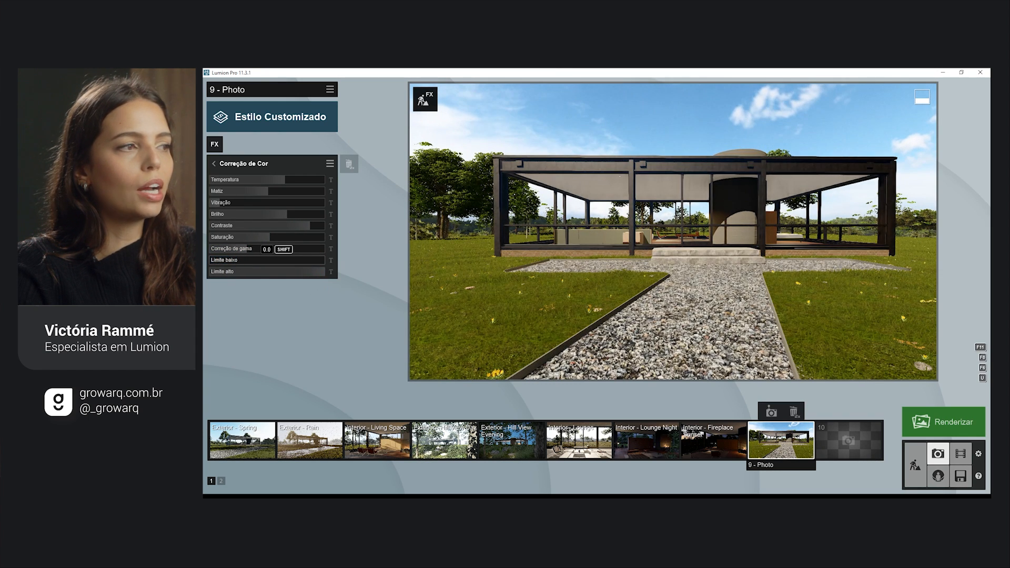
left_click_drag(237, 263, 238, 264)
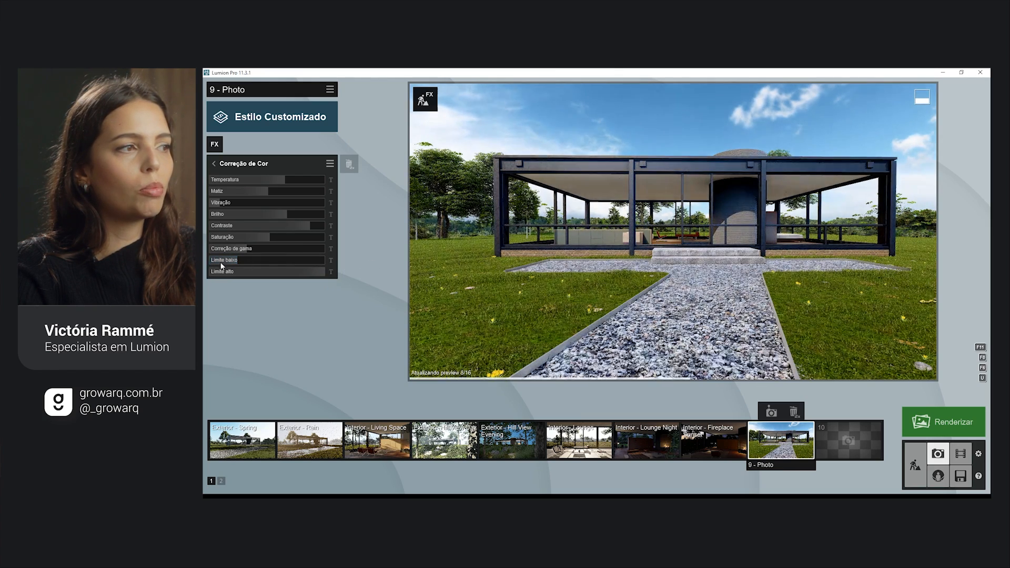
left_click_drag(222, 261, 216, 261)
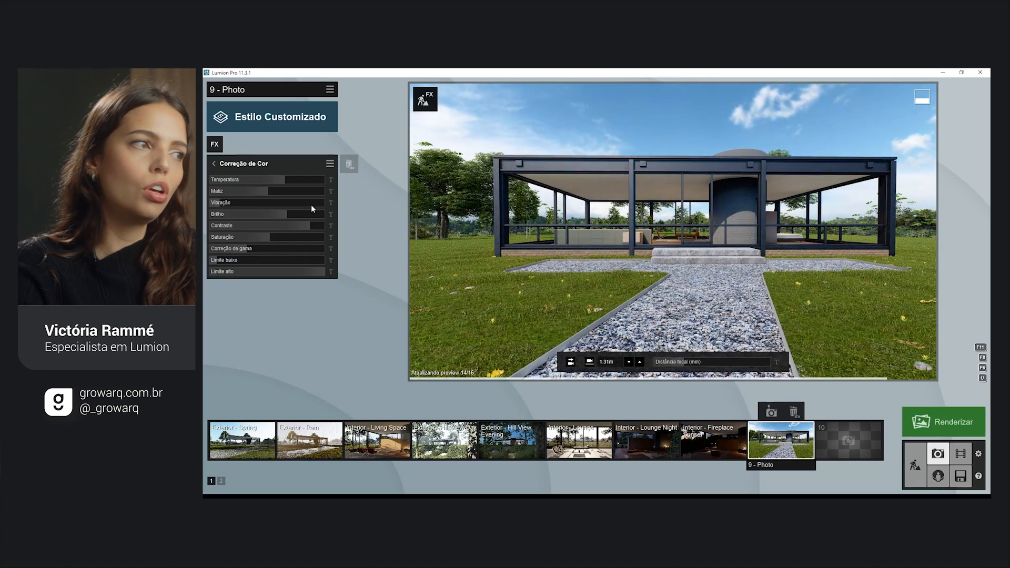
left_click_drag(318, 271, 341, 278)
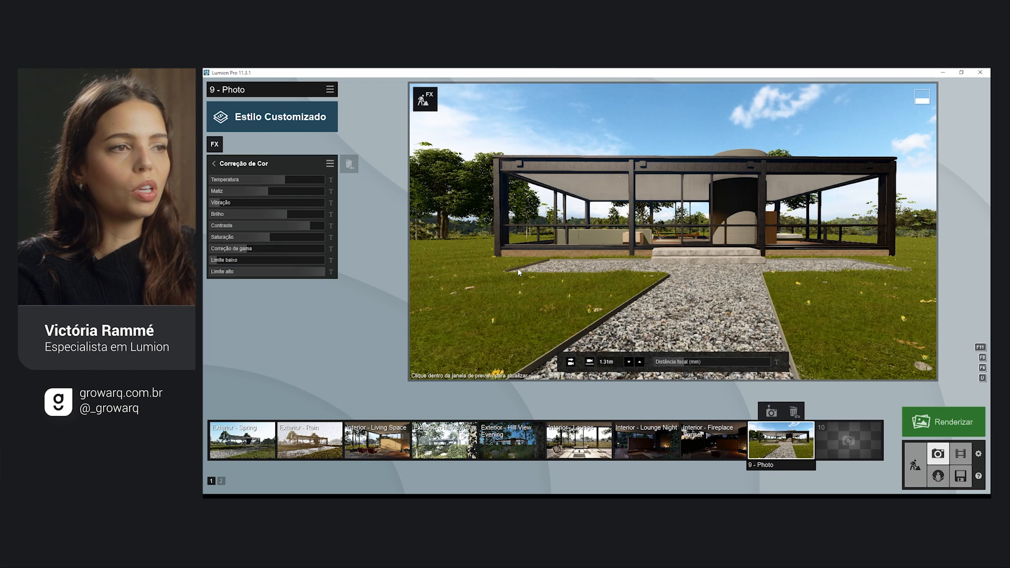
left_click(623, 218)
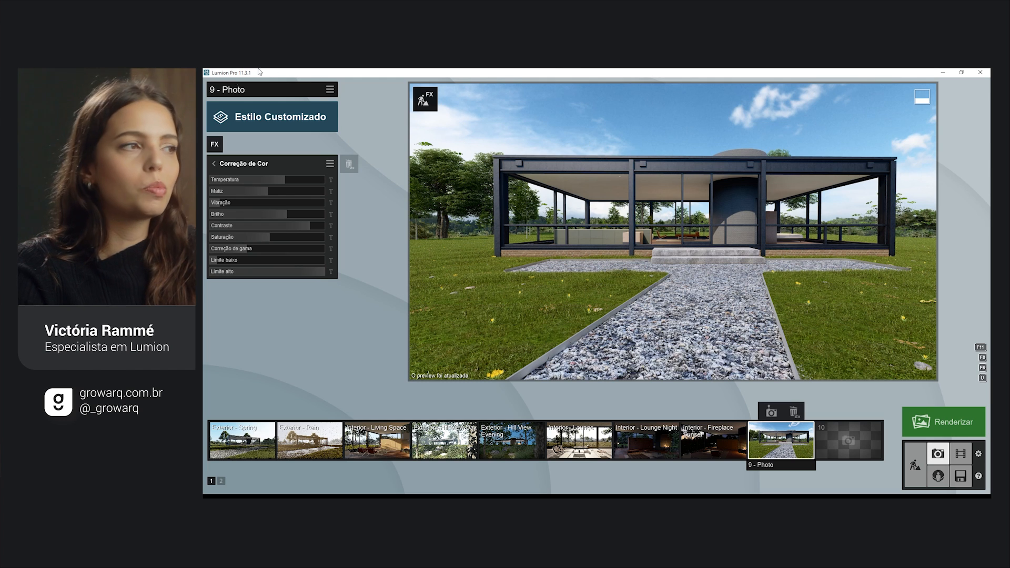
- Add the Exposição effect from the Câmera category to photo 9
left_click(214, 143)
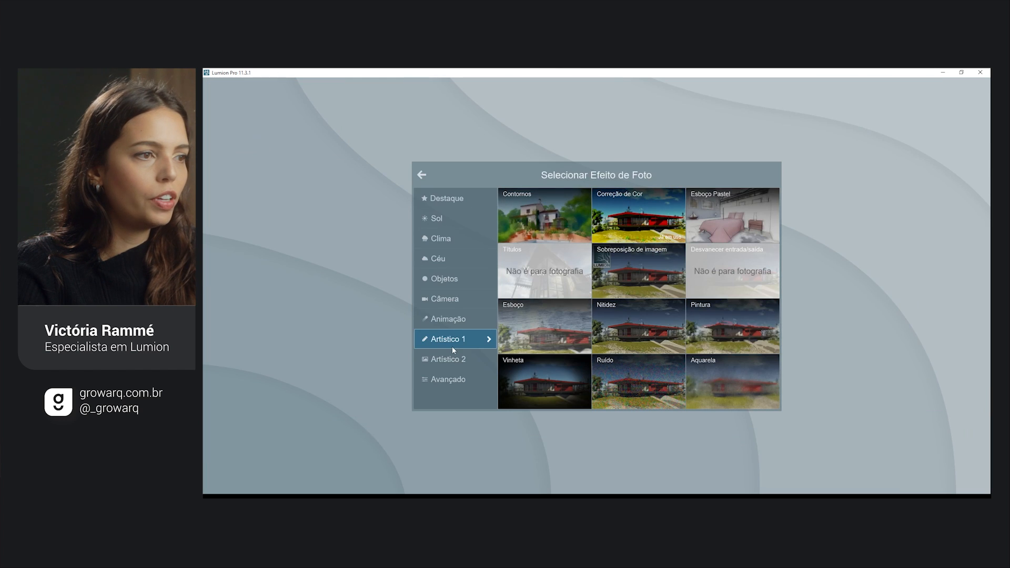
left_click(448, 299)
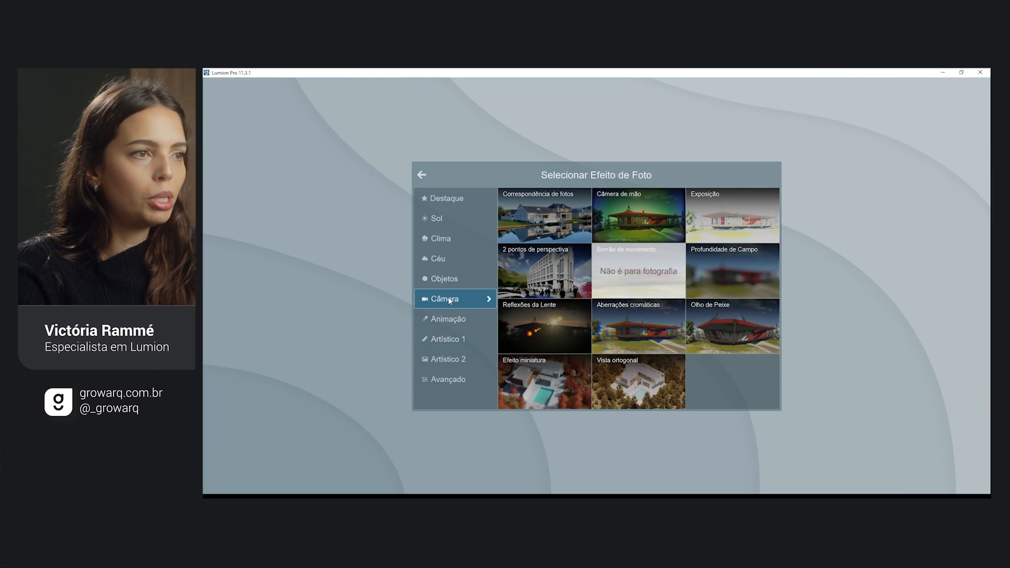
left_click(730, 214)
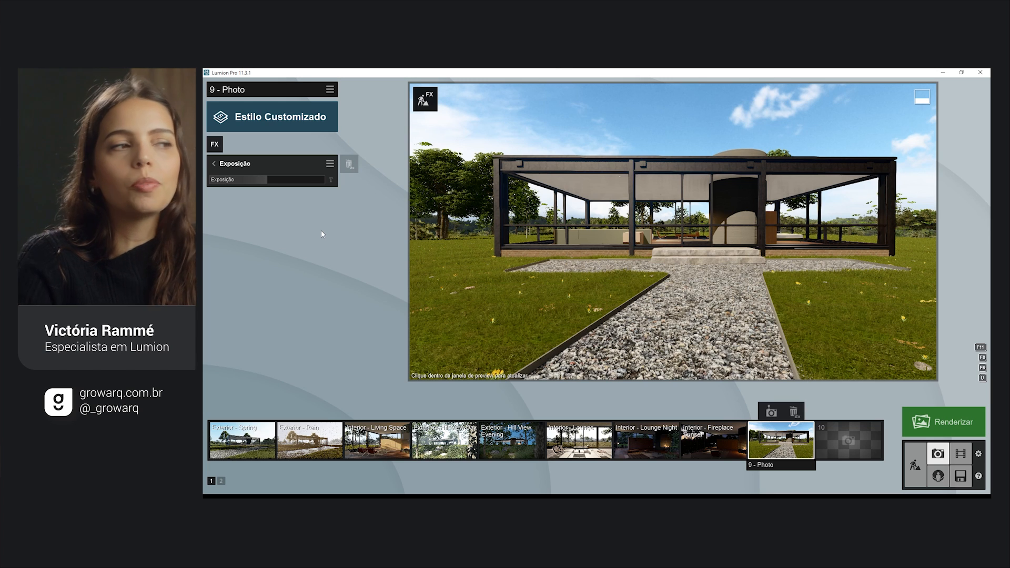
- Raise the Exposição in two small increments to slightly above its midpoint and update the preview
mouse_move(266, 184)
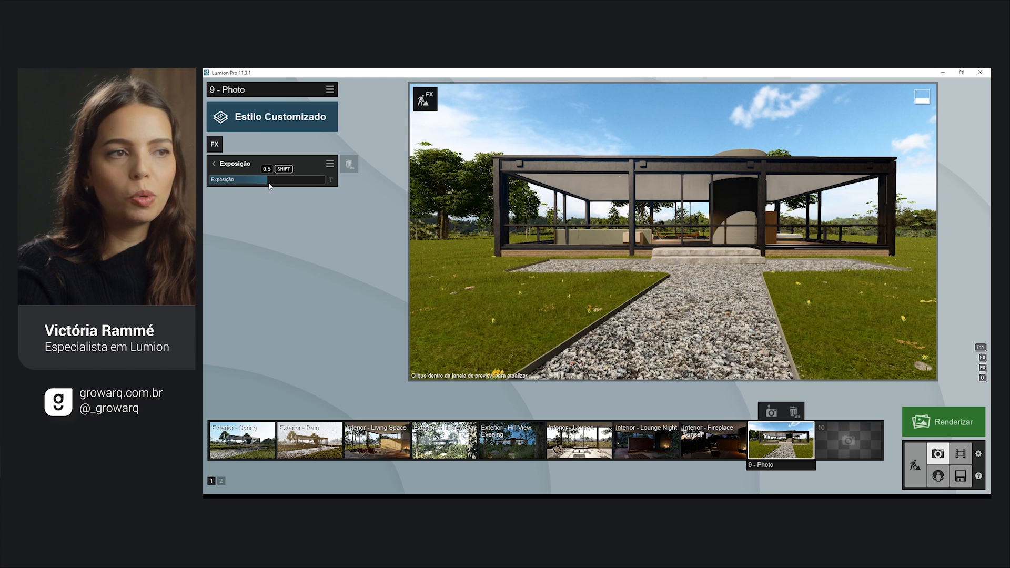
left_click_drag(270, 185, 273, 185)
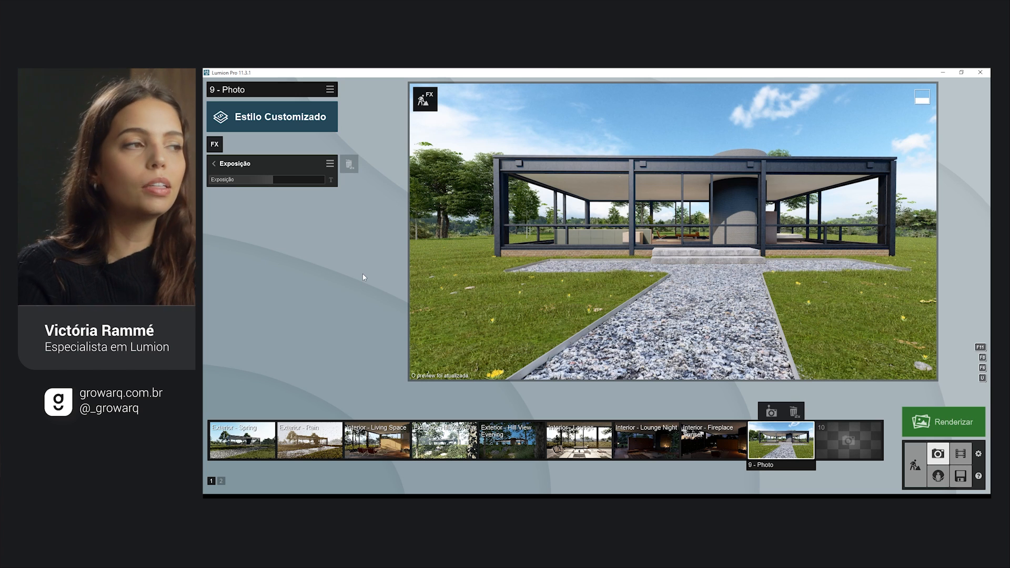
left_click_drag(274, 178, 279, 178)
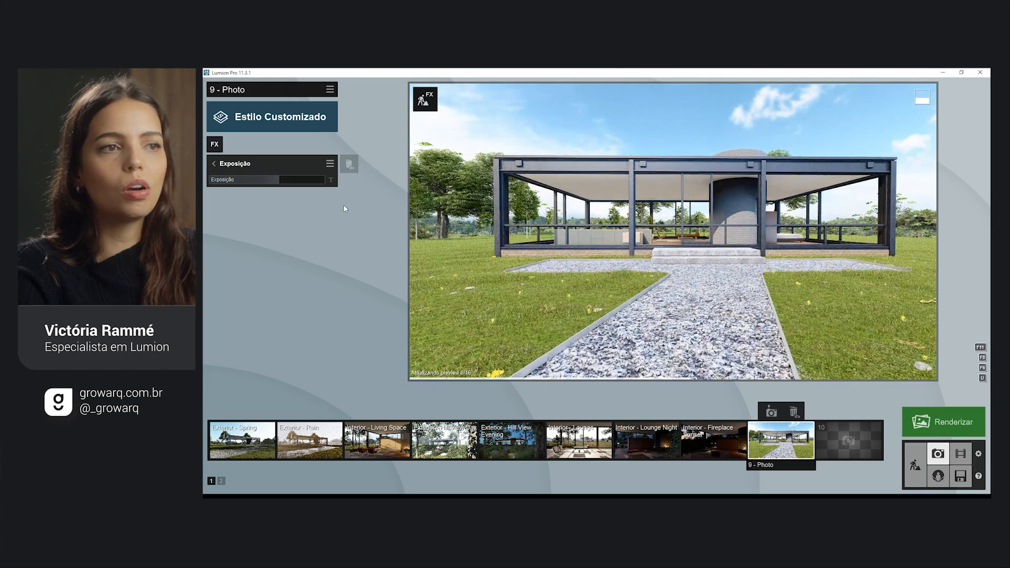
- Try an Exposição of 0.7 and one well below the midpoint, and settle it just above the midpoint
mouse_move(287, 177)
left_mouse_down()
mouse_move(269, 182)
mouse_move(295, 179)
left_mouse_up()
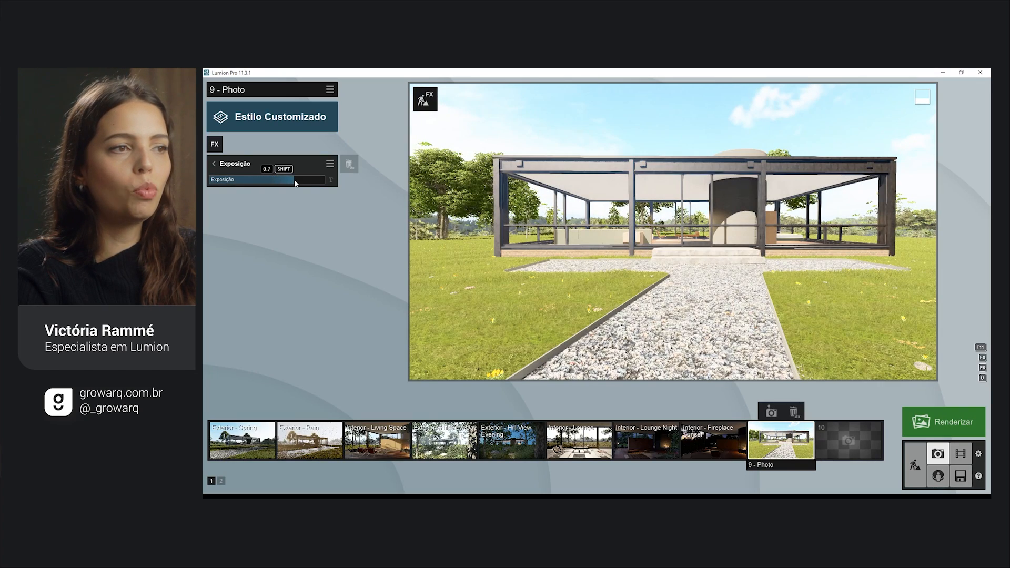
left_click_drag(295, 172, 253, 183, "shift")
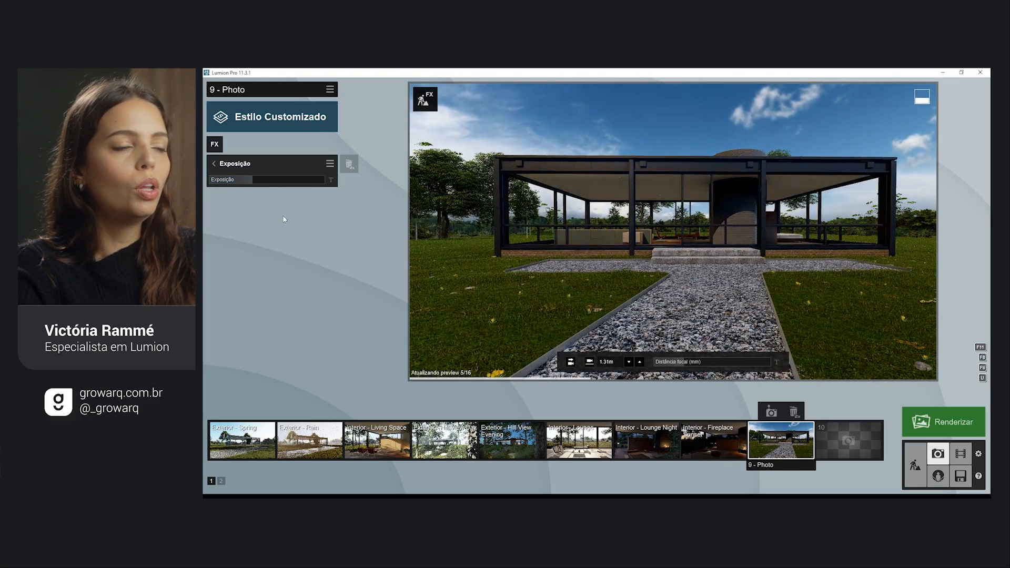
left_click_drag(257, 183, 277, 184)
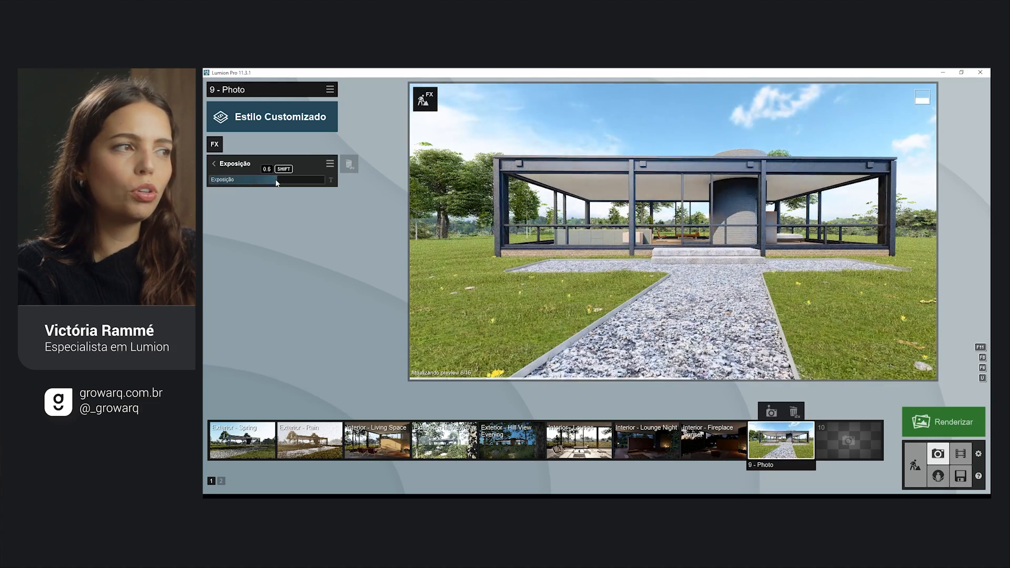
left_click_drag(275, 178, 274, 179)
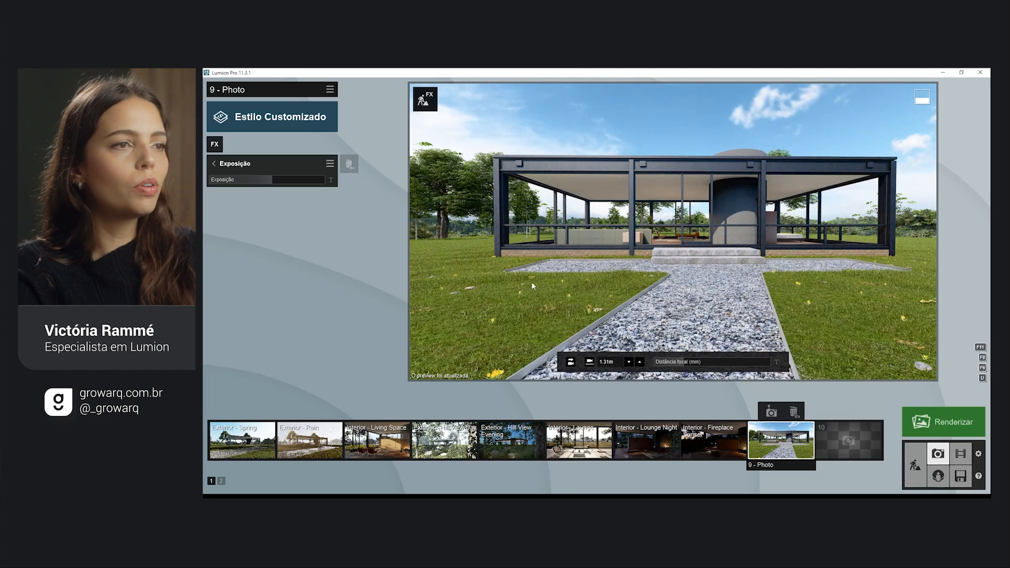
- Return to the effects list of photo 9 and update the preview with all effects applied
left_click(248, 165)
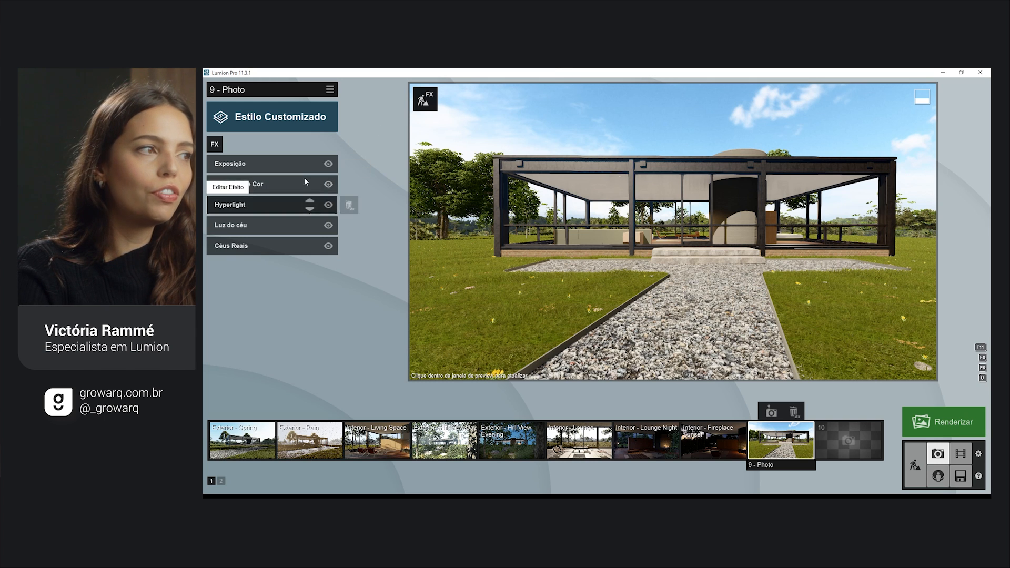
left_click(900, 298)
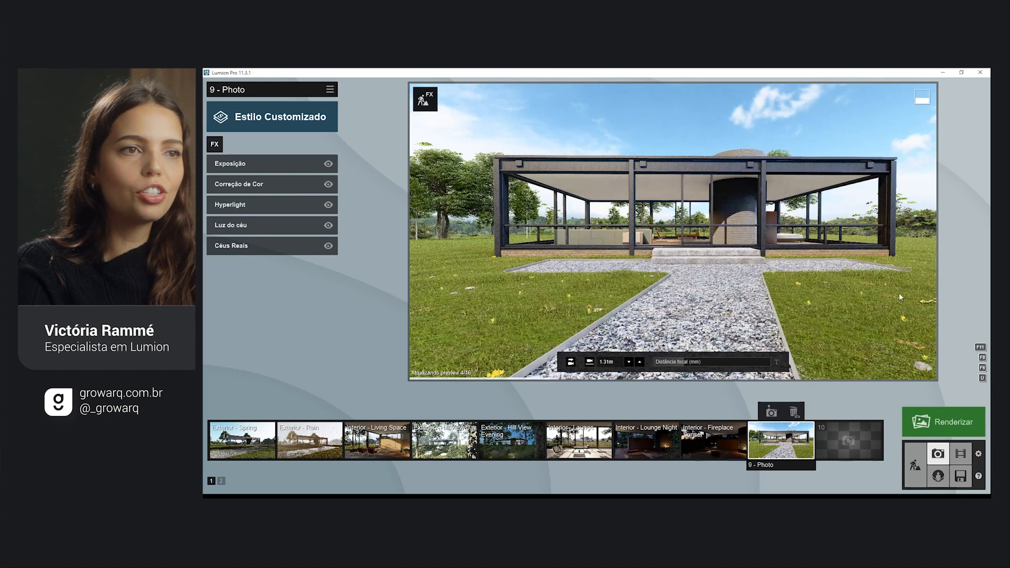